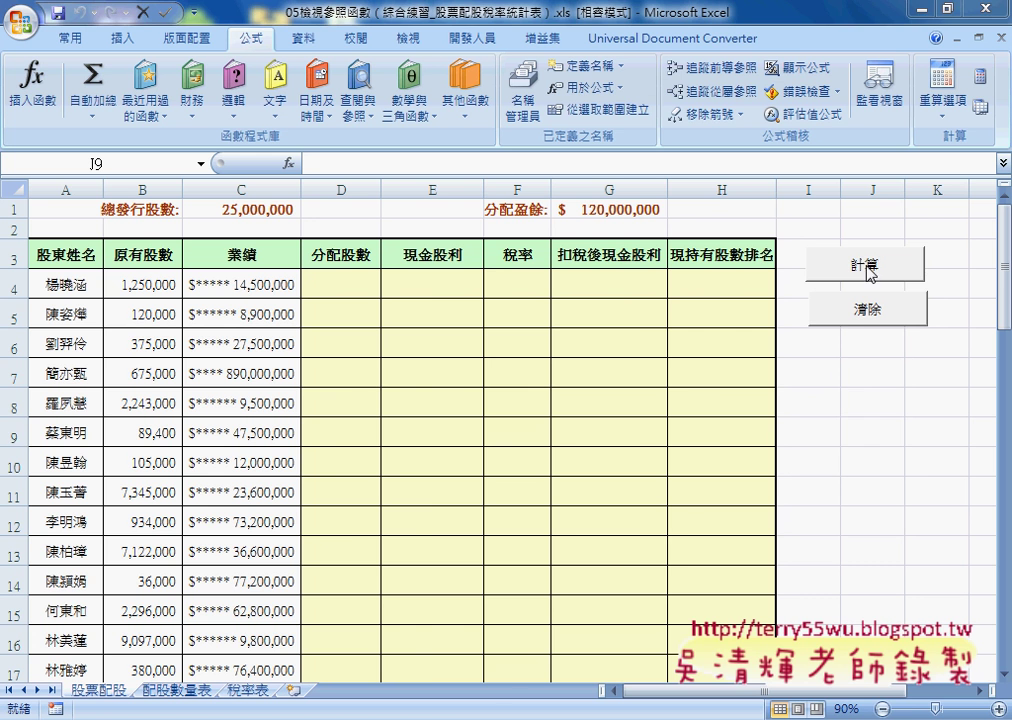
Step: Run 計算, clear the results with 清除, then run 計算 again to refill columns D–H
{"action": "left_click", "coordinate": [872, 266]}
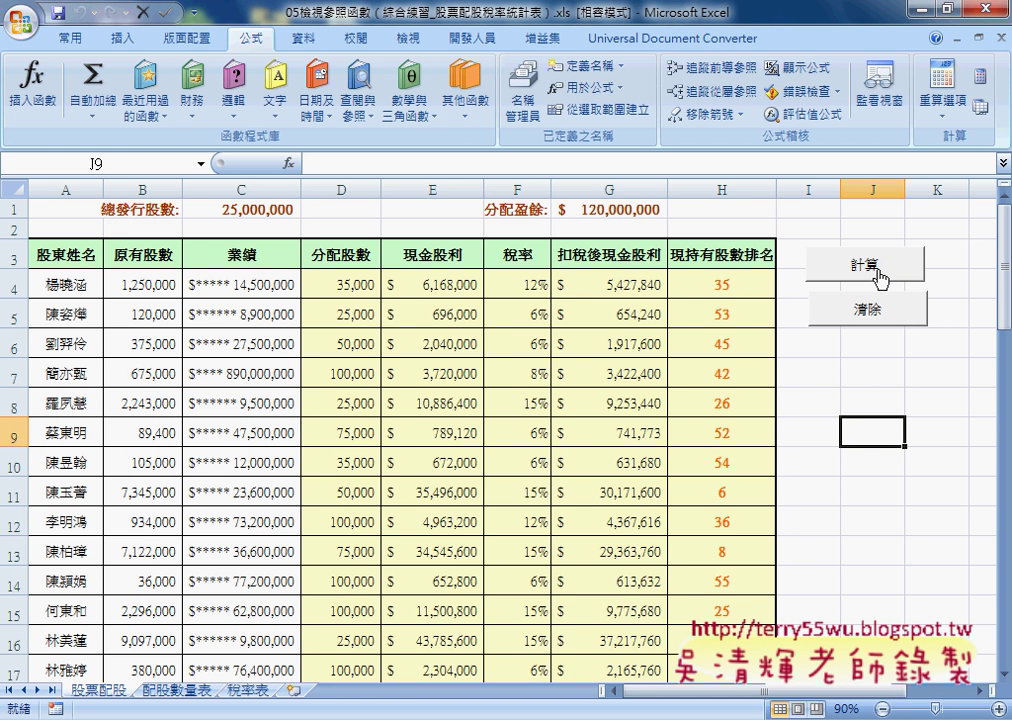
{"action": "left_click", "coordinate": [881, 316]}
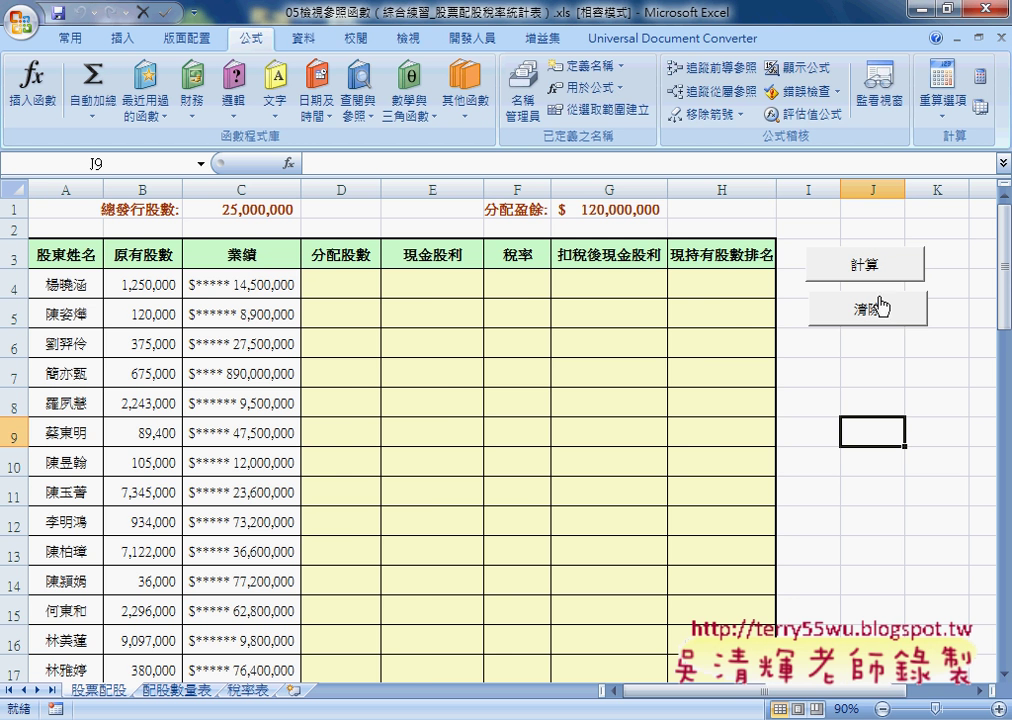
{"action": "left_click", "coordinate": [866, 268]}
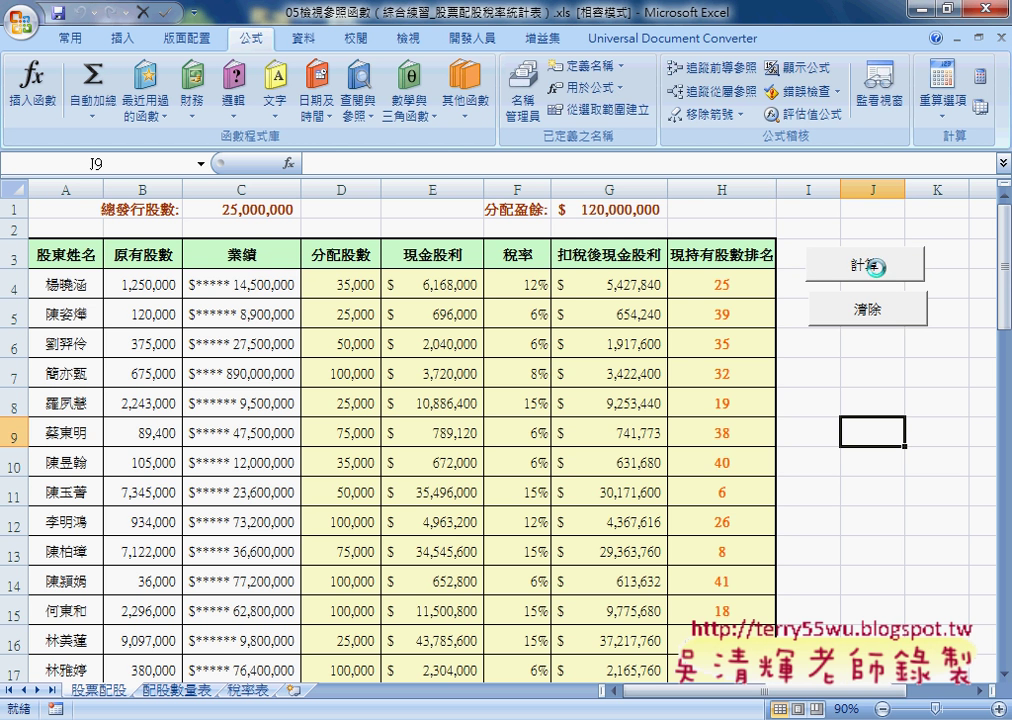
Step: Inspect the row-4 formulas in D4 through H4 in the formula bar
{"action": "left_click", "coordinate": [343, 287]}
{"action": "left_click", "coordinate": [420, 285]}
{"action": "left_click", "coordinate": [515, 285]}
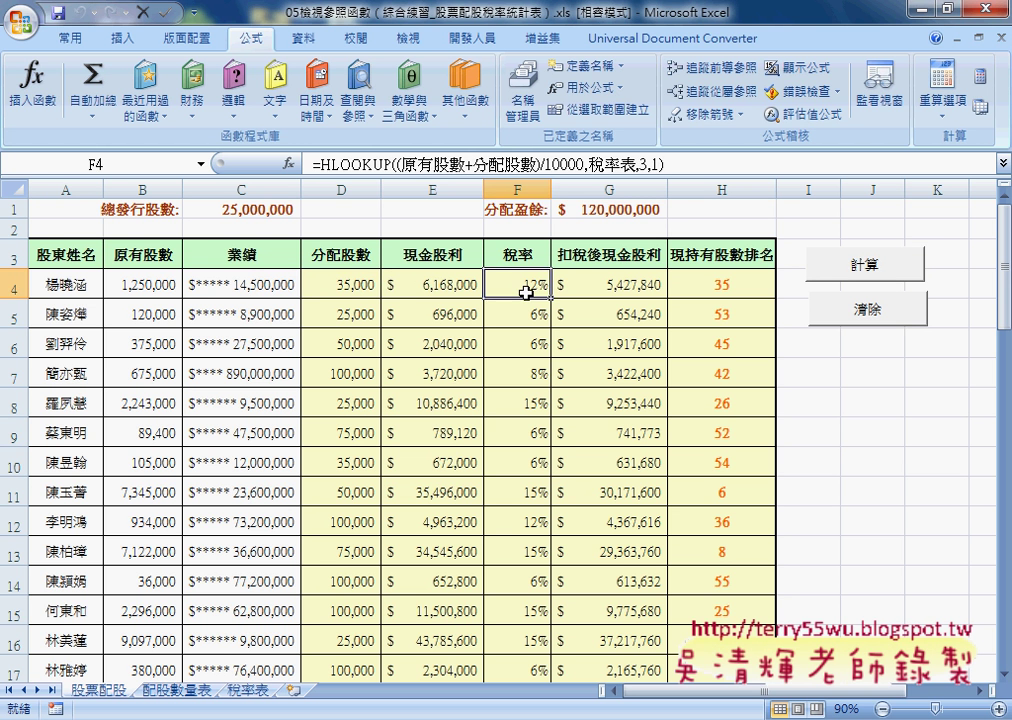
{"action": "left_click", "coordinate": [605, 287]}
{"action": "left_click", "coordinate": [738, 295]}
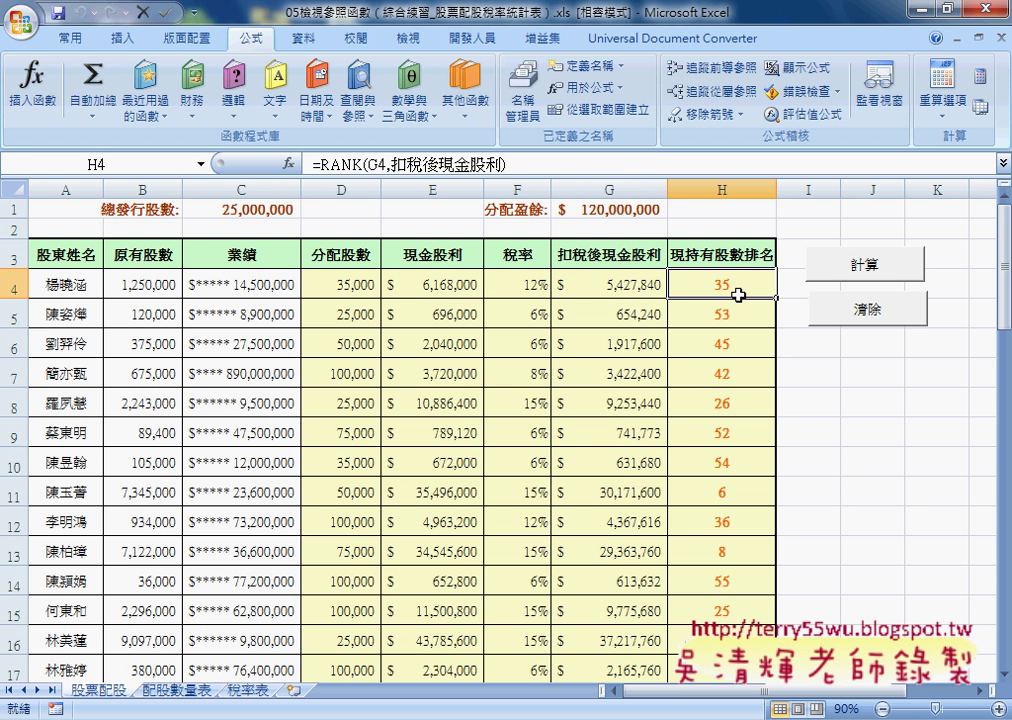
Step: Review D4's VLOOKUP, E4's cash dividend, F4's HLOOKUP, G4's after-tax and H4's RANK formulas again
{"action": "left_click", "coordinate": [324, 284]}
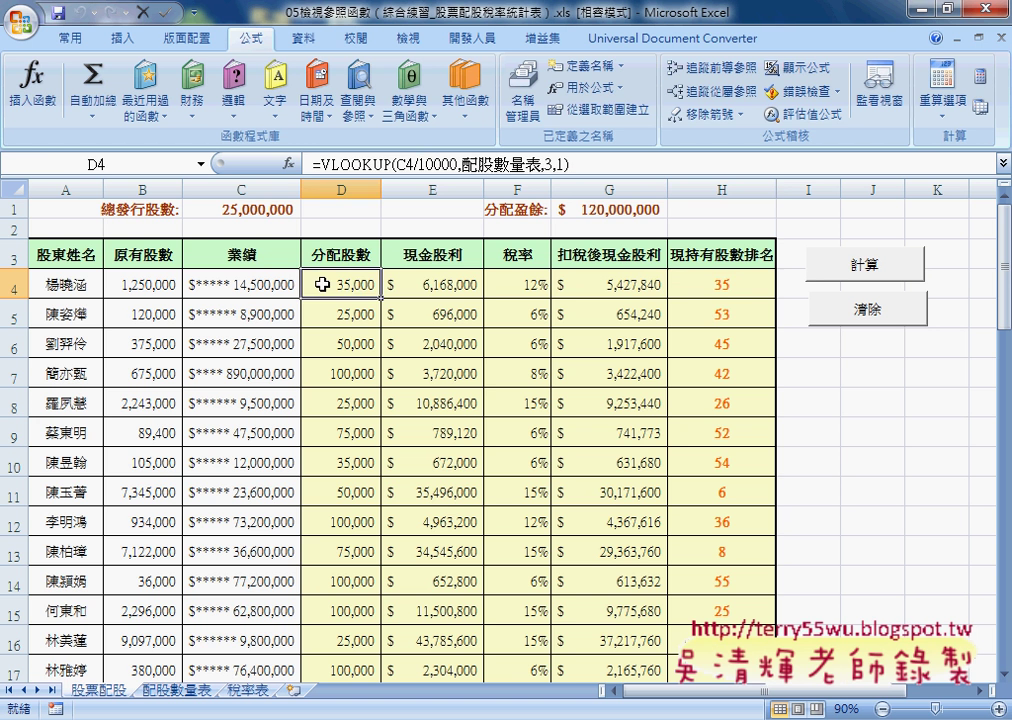
{"action": "left_click", "coordinate": [424, 285]}
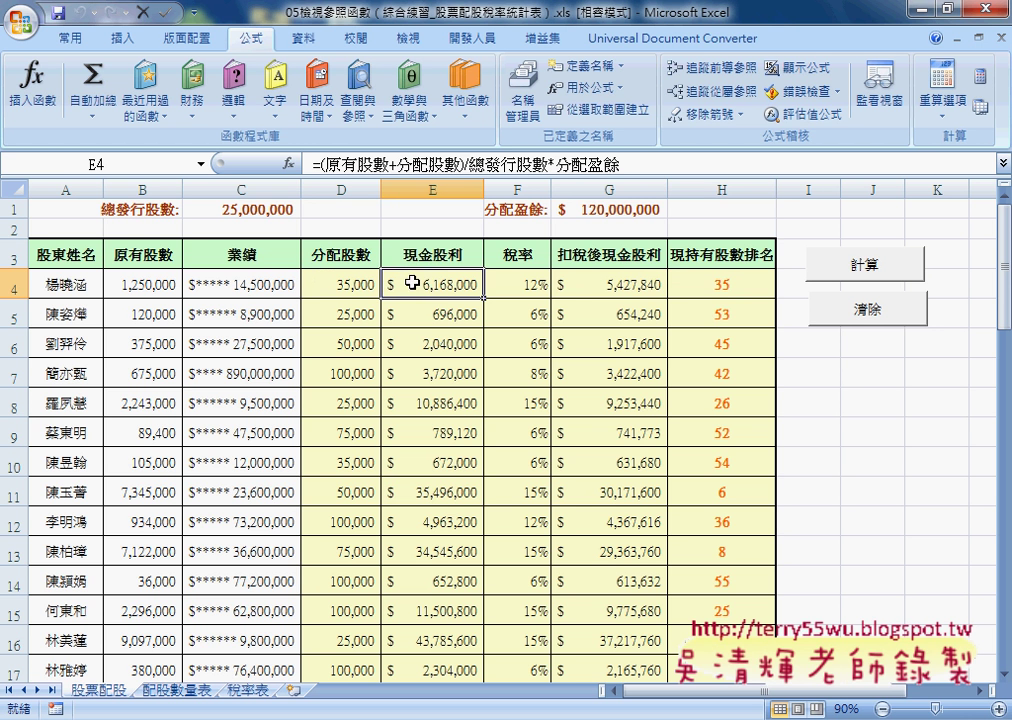
{"action": "left_click", "coordinate": [508, 288]}
{"action": "left_click", "coordinate": [582, 290]}
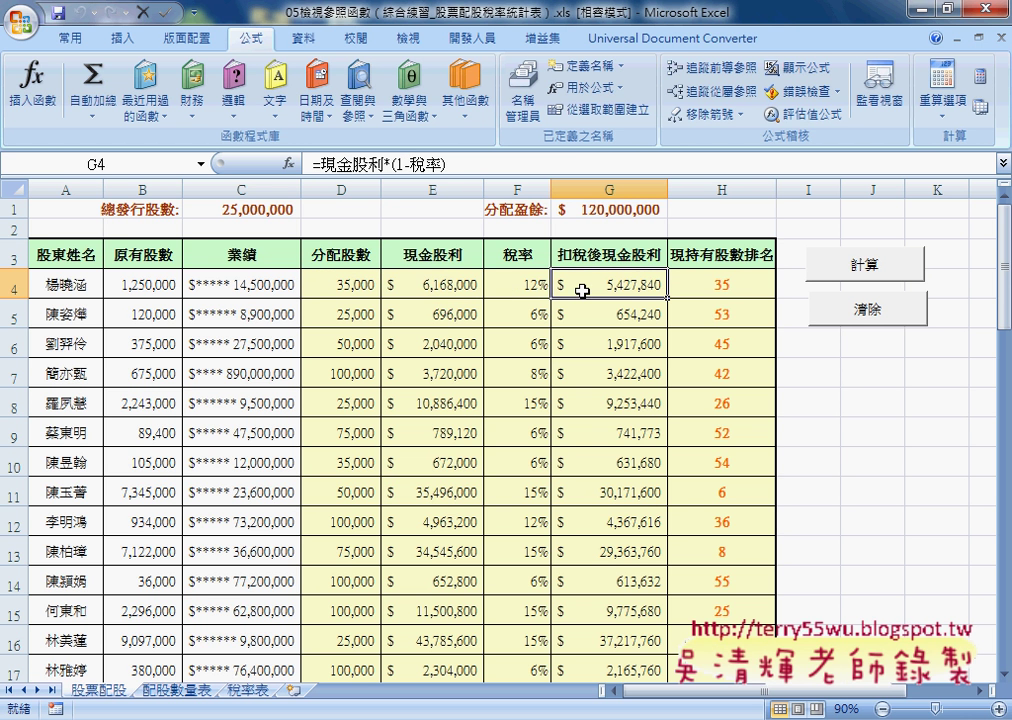
{"action": "left_click", "coordinate": [697, 288]}
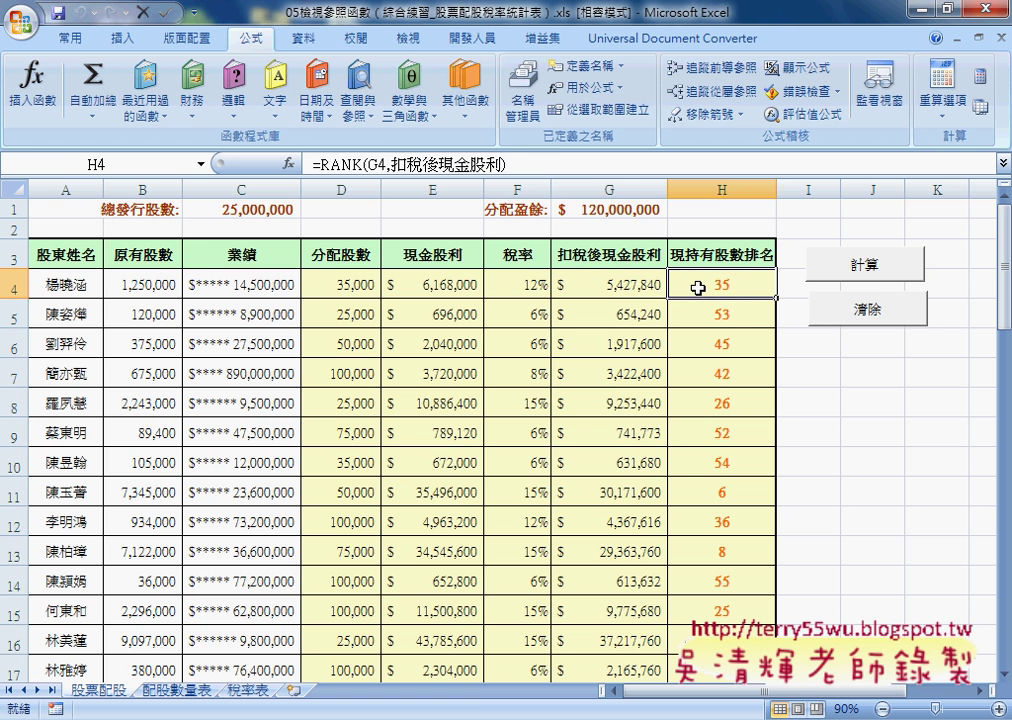
{"action": "left_click", "coordinate": [331, 285]}
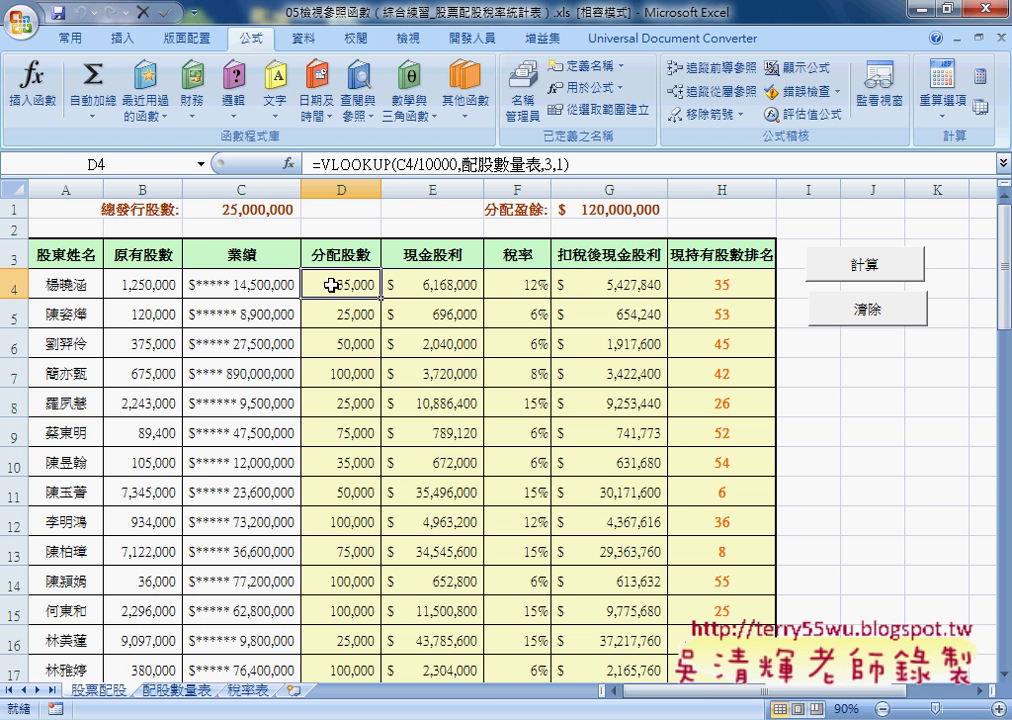
{"action": "left_click", "coordinate": [8, 288]}
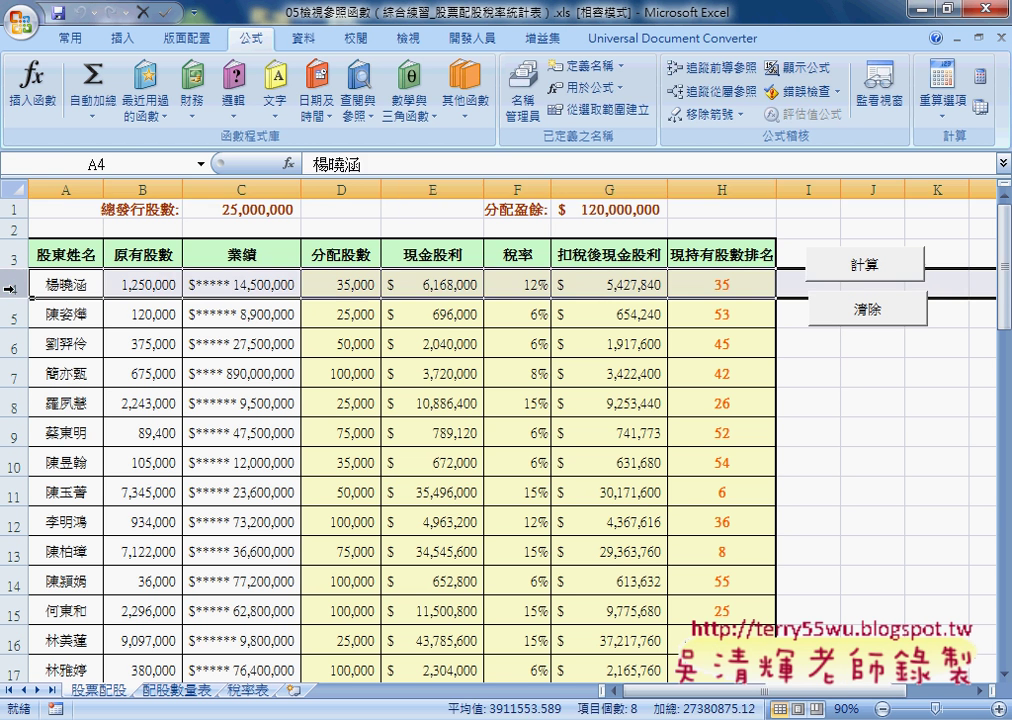
{"action": "scroll", "coordinate": [110, 330], "scroll_direction": "down", "scroll_amount": 1}
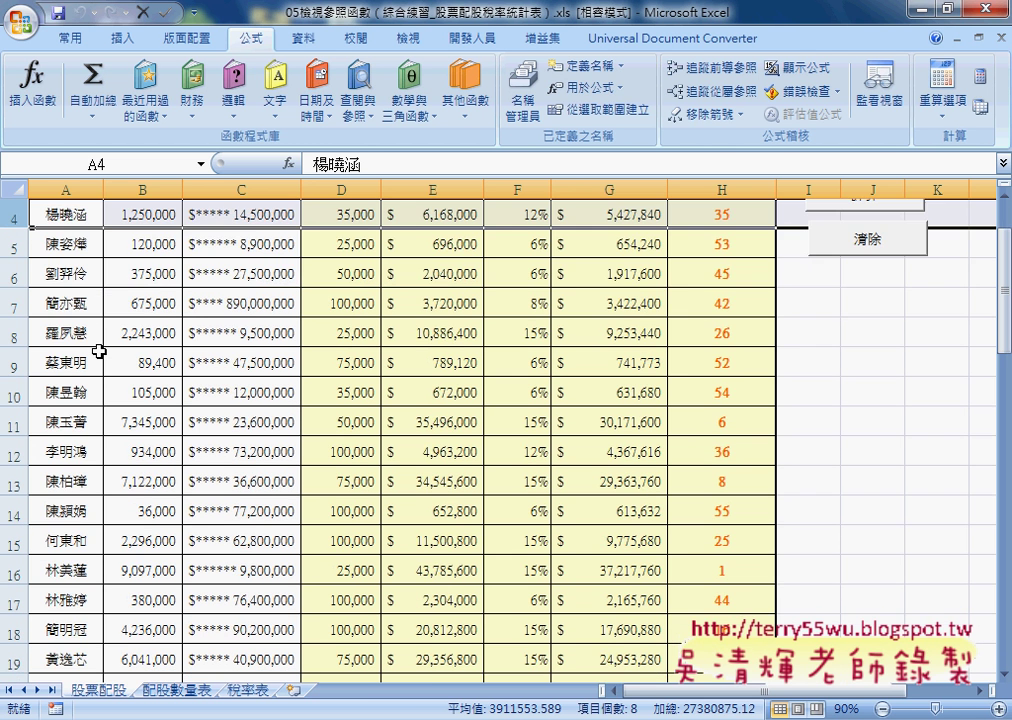
{"action": "scroll", "coordinate": [99, 351], "scroll_direction": "up", "scroll_amount": 1}
{"action": "left_click", "coordinate": [67, 287]}
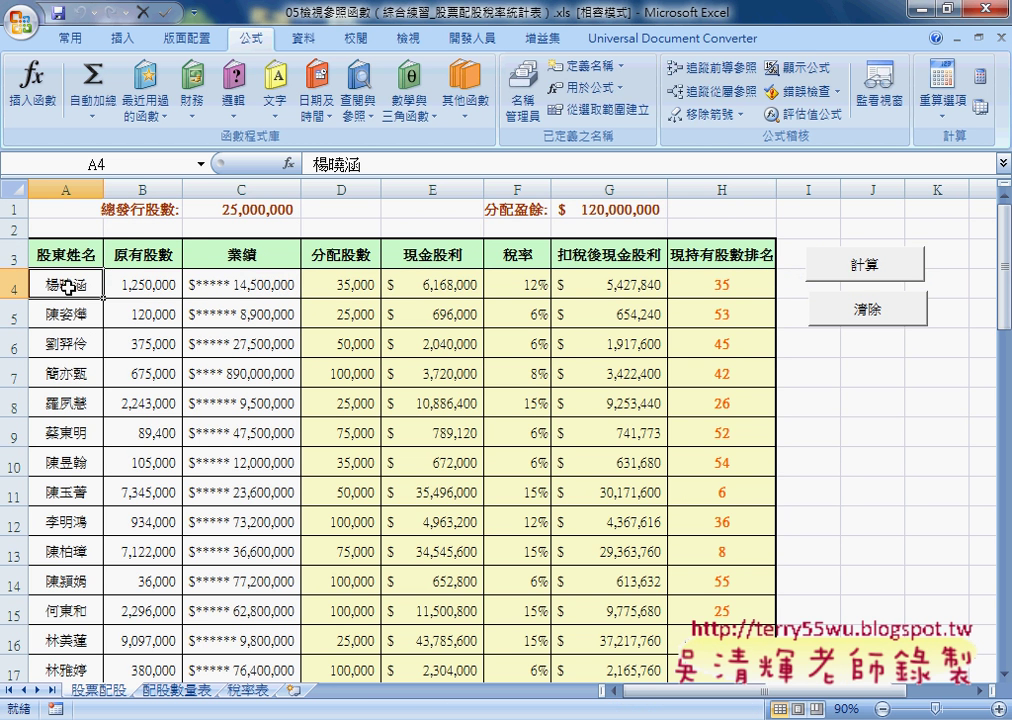
{"action": "key", "text": "ctrl+Down"}
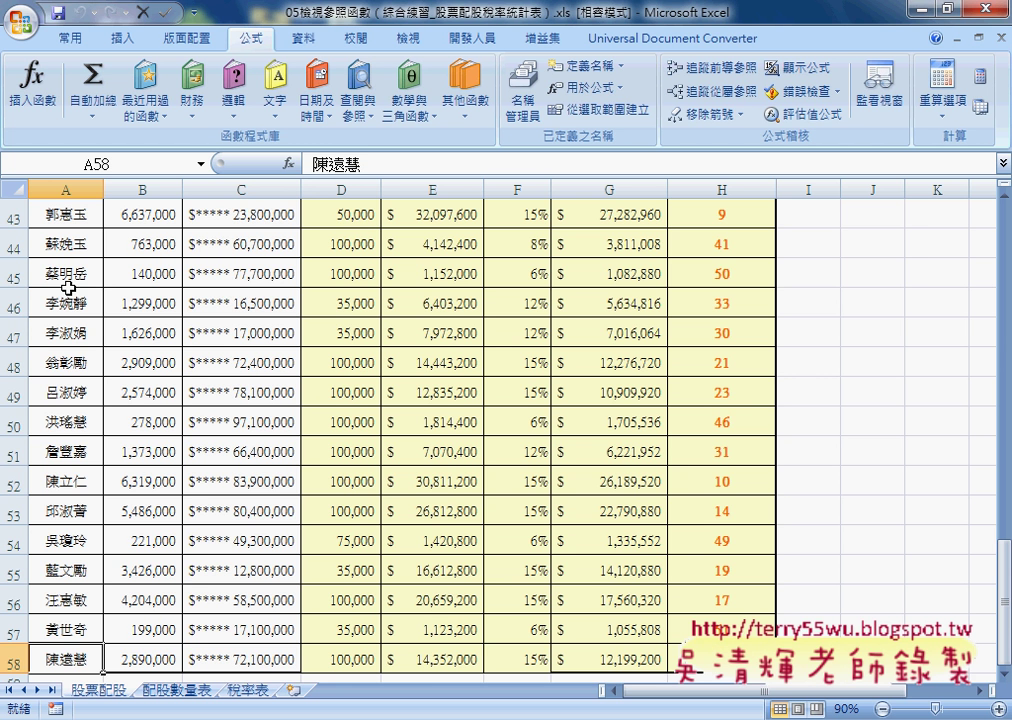
{"action": "key", "text": "ctrl+Up"}
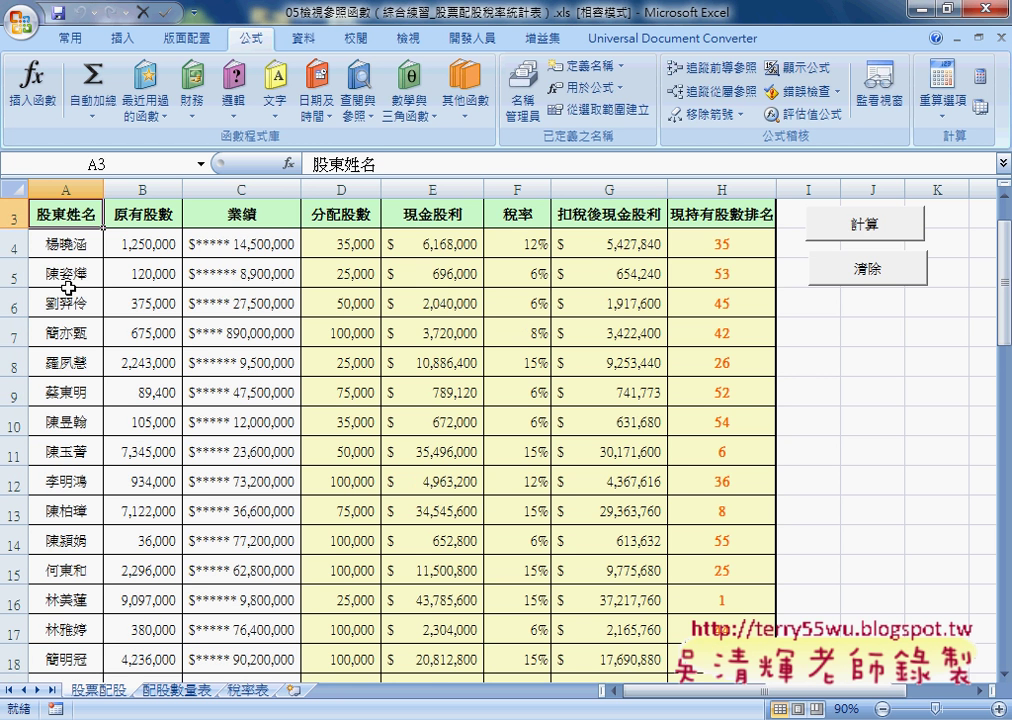
{"action": "scroll", "coordinate": [62, 287], "scroll_direction": "up", "scroll_amount": 1}
{"action": "left_click", "coordinate": [351, 185]}
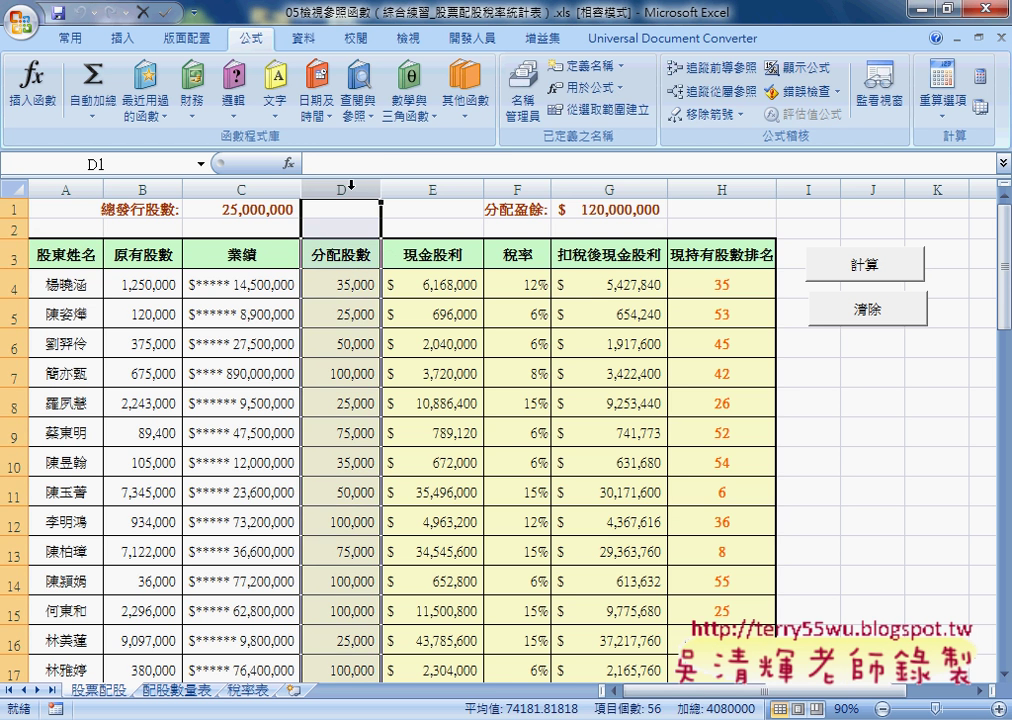
{"action": "left_click", "coordinate": [714, 187]}
{"action": "left_click", "coordinate": [362, 284]}
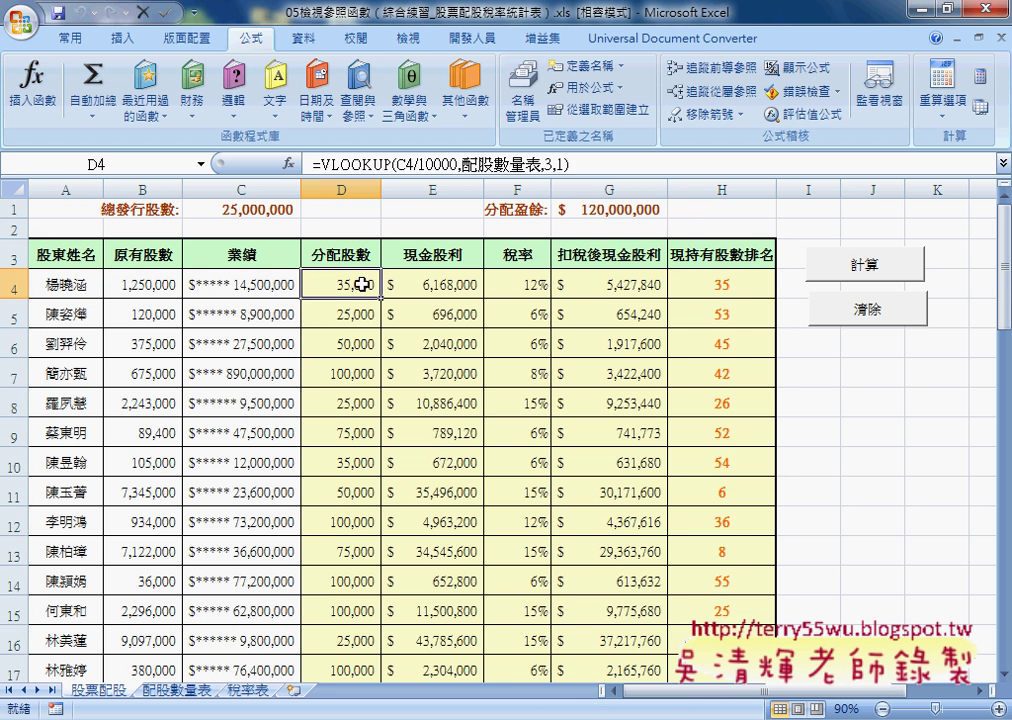
{"action": "left_click", "coordinate": [420, 287]}
{"action": "left_click", "coordinate": [520, 287]}
{"action": "left_click", "coordinate": [580, 287]}
{"action": "left_click", "coordinate": [695, 284]}
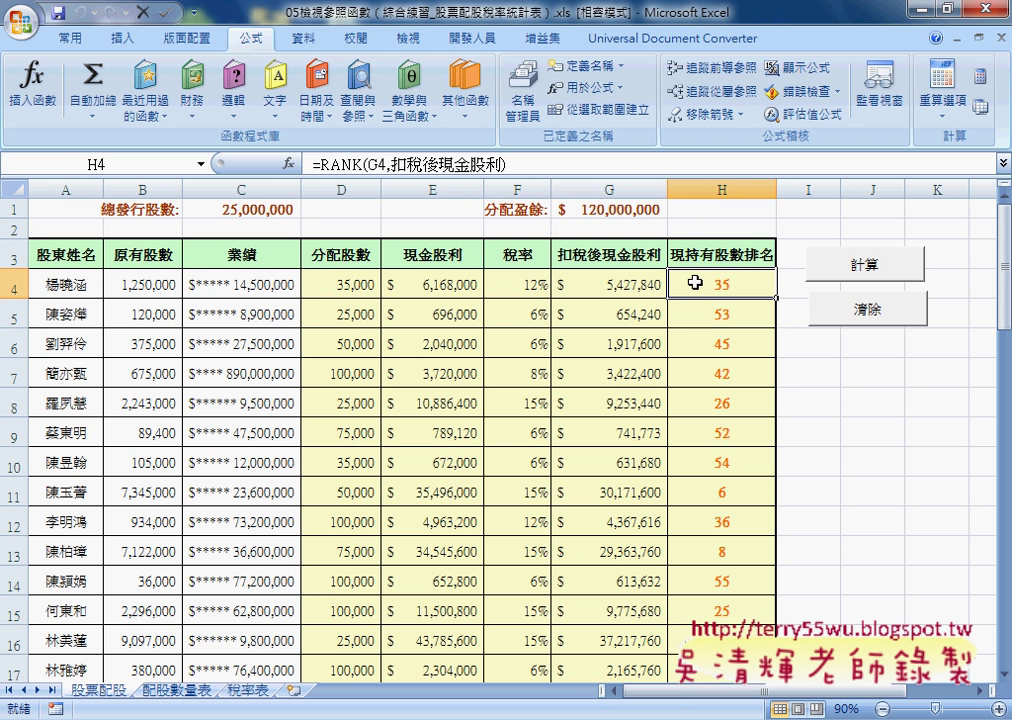
Step: Open the 清除 button's macro via 指定巨集 > 編輯 and highlight the loop's start value 4 and end-row expression
{"action": "left_click", "coordinate": [876, 318]}
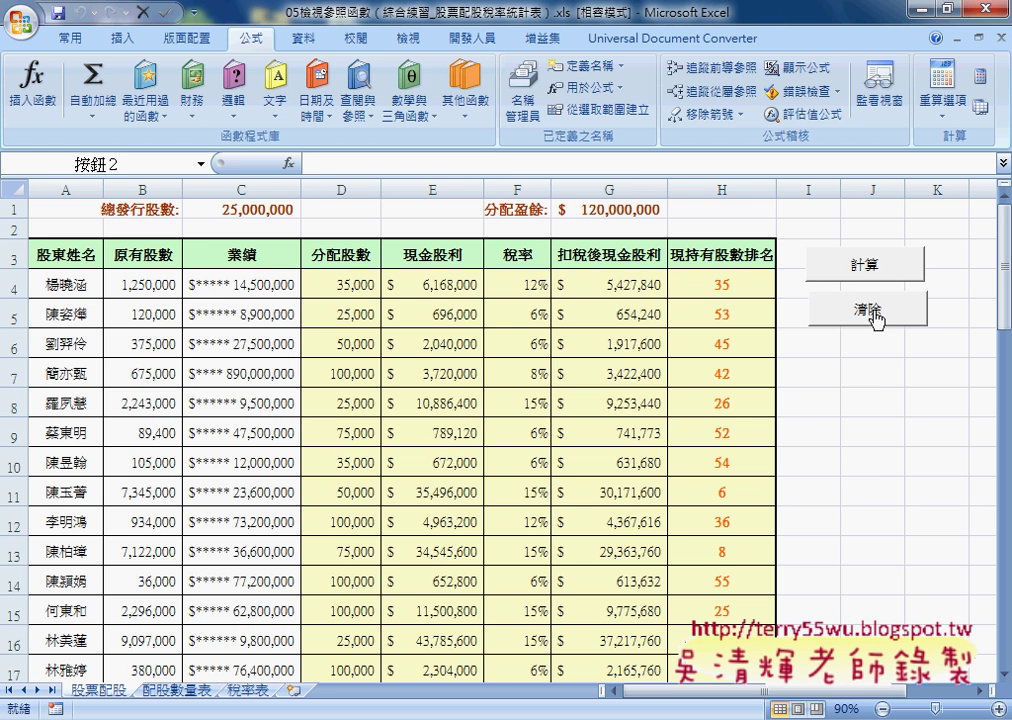
{"action": "right_click", "coordinate": [845, 316]}
{"action": "left_click", "coordinate": [831, 472]}
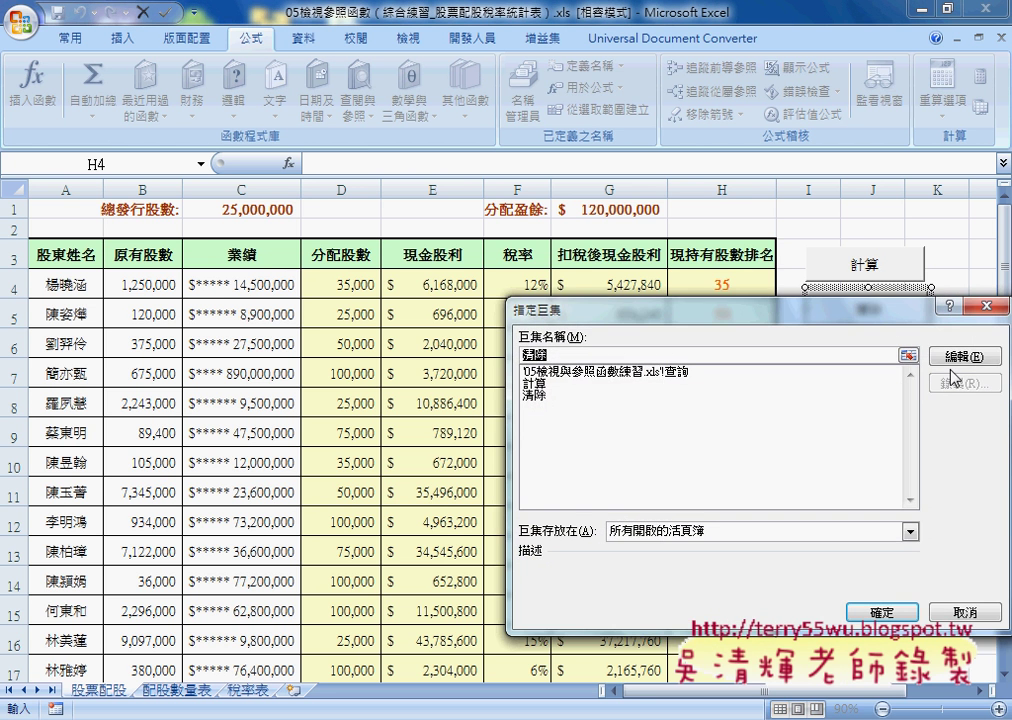
{"action": "left_click", "coordinate": [963, 356]}
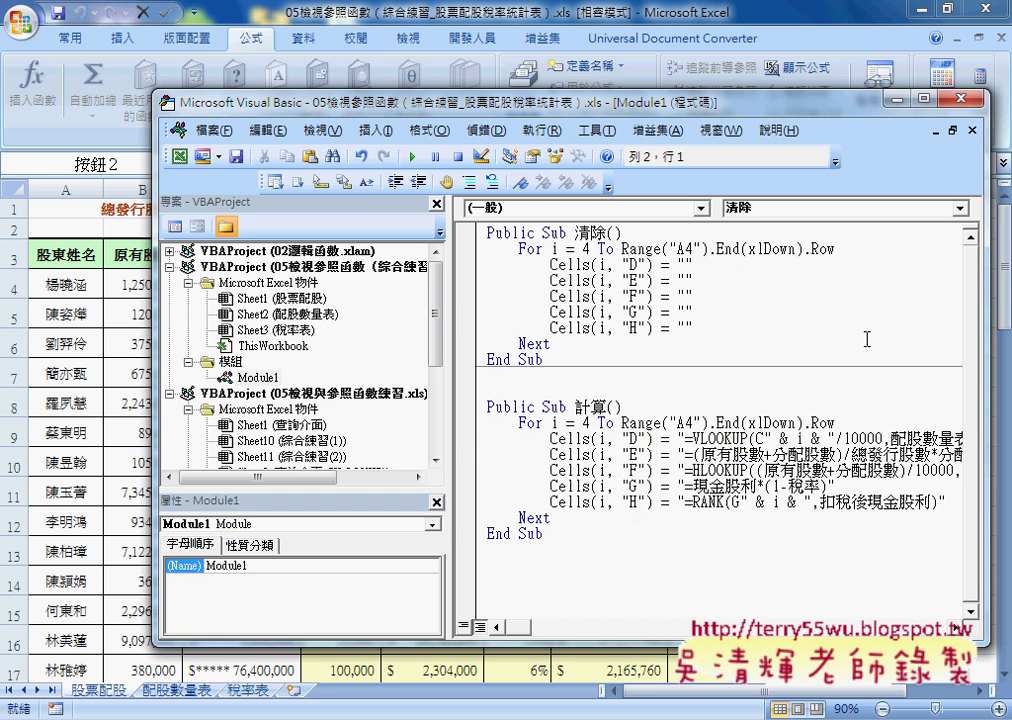
{"action": "double_click", "coordinate": [586, 249]}
{"action": "left_click_drag", "start_coordinate": [621, 249], "coordinate": [852, 250]}
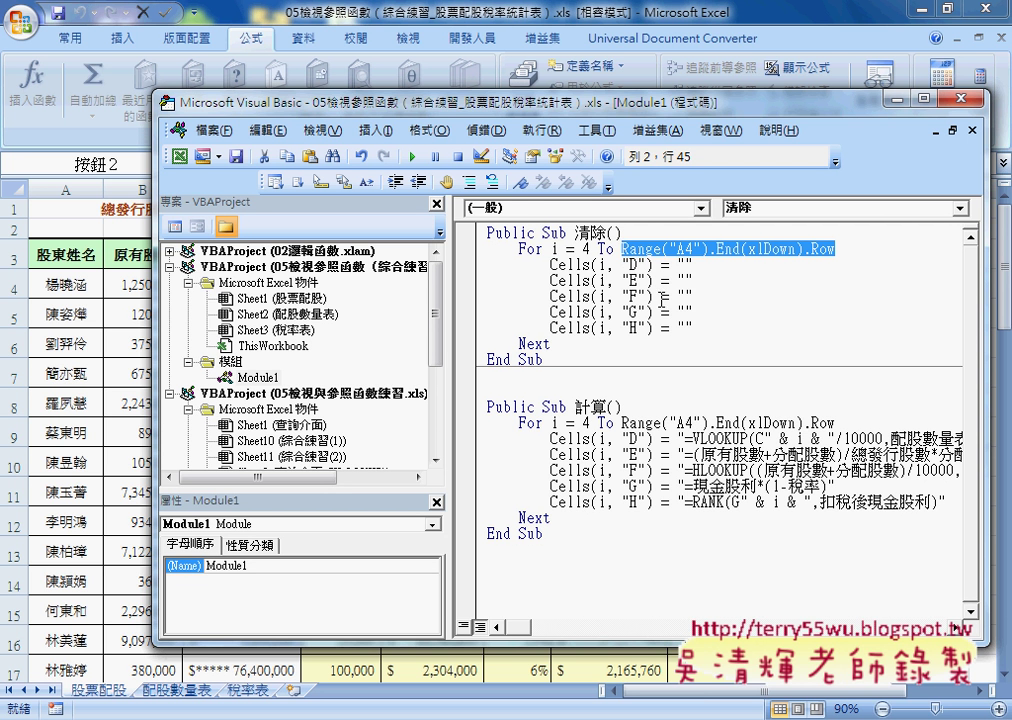
Step: Run the 清除 macro from the VBA editor to empty columns D–H
{"action": "left_click_drag", "start_coordinate": [693, 327], "coordinate": [678, 327]}
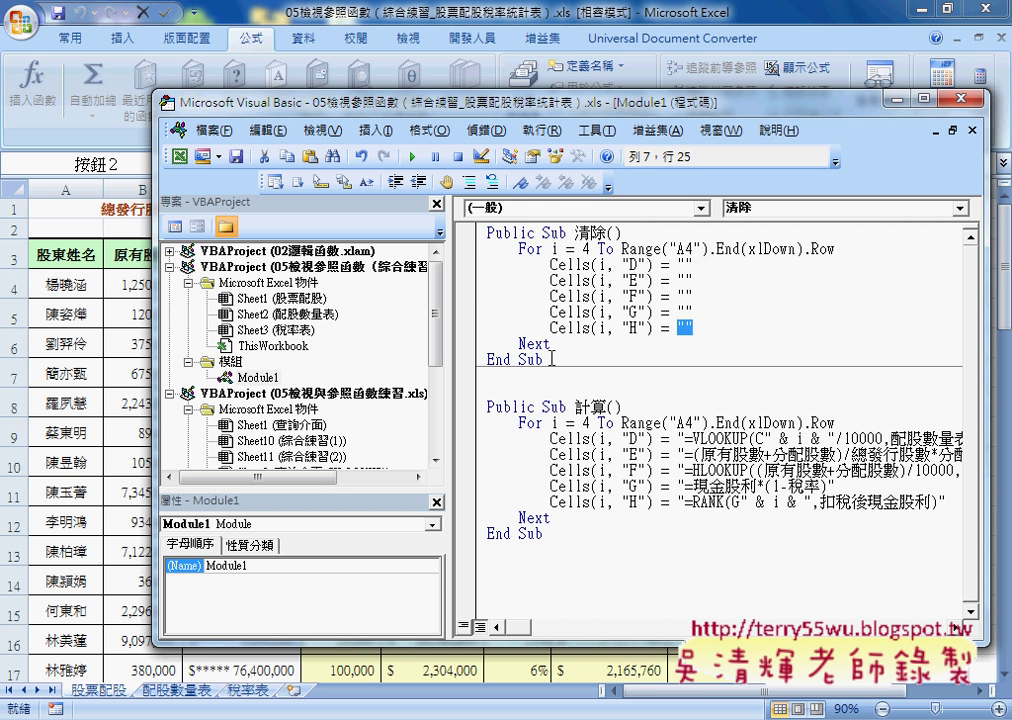
{"action": "left_click_drag", "start_coordinate": [480, 343], "coordinate": [467, 254]}
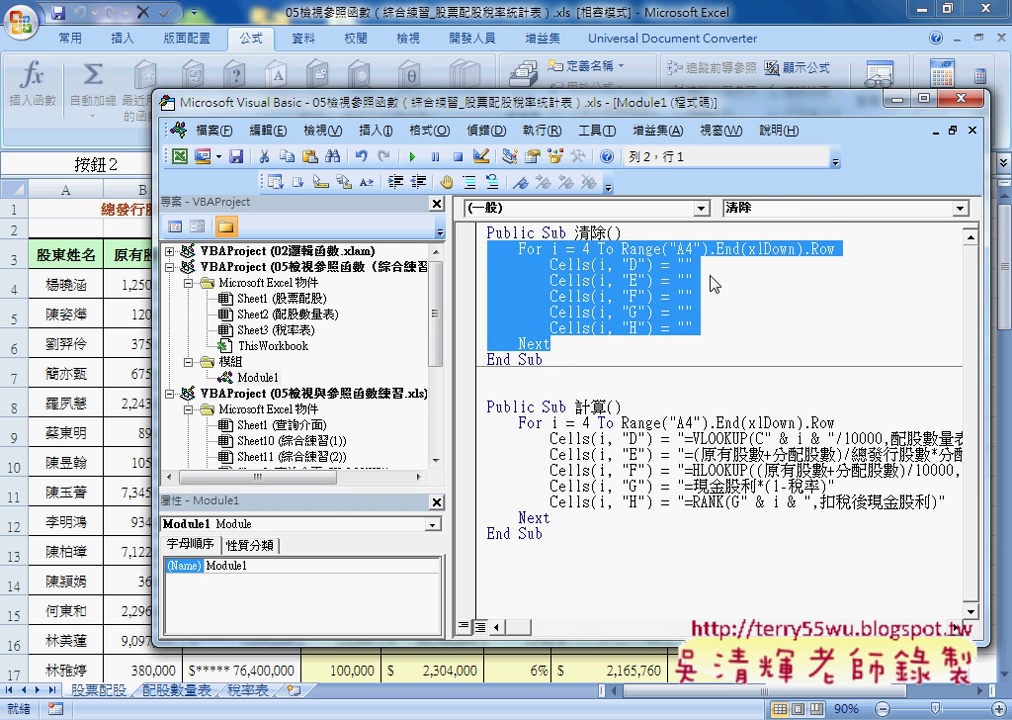
{"action": "left_click_drag", "start_coordinate": [492, 110], "coordinate": [838, 125]}
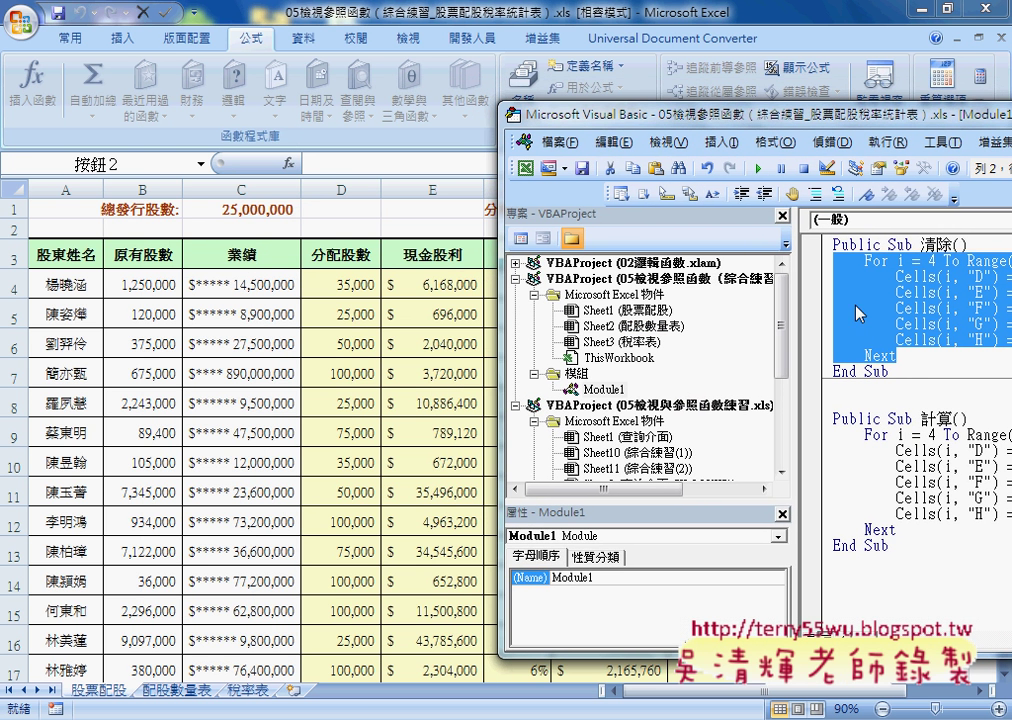
{"action": "left_click", "coordinate": [766, 179]}
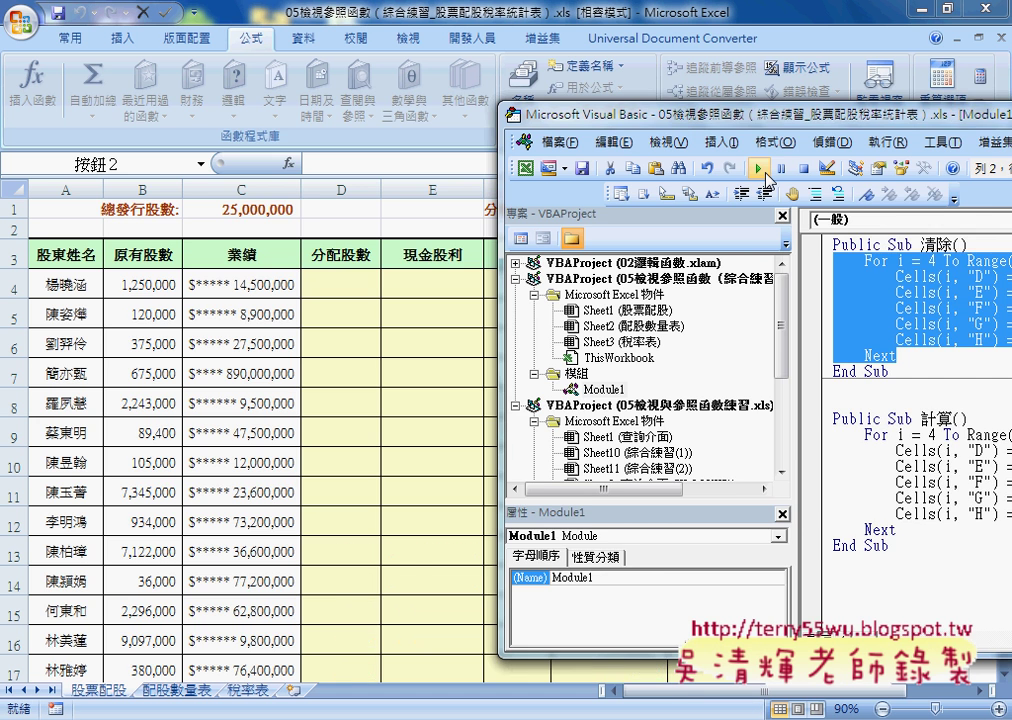
{"action": "left_click_drag", "start_coordinate": [766, 125], "coordinate": [353, 126]}
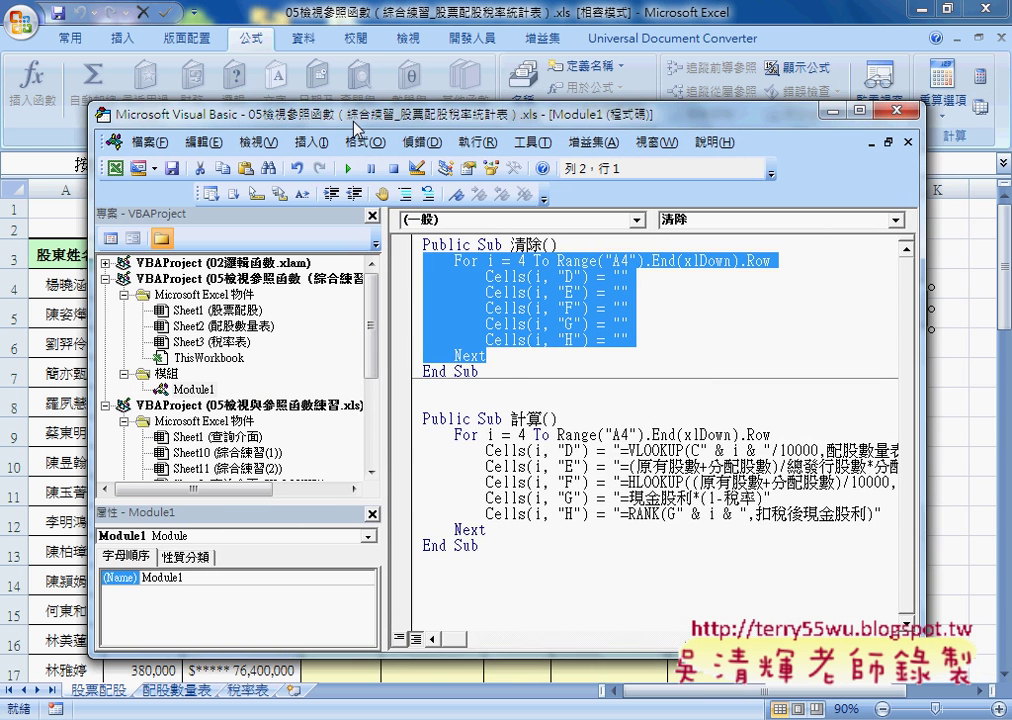
Step: Run the 計算 routine to refill columns D–H, then highlight both routines' code
{"action": "left_click", "coordinate": [538, 466]}
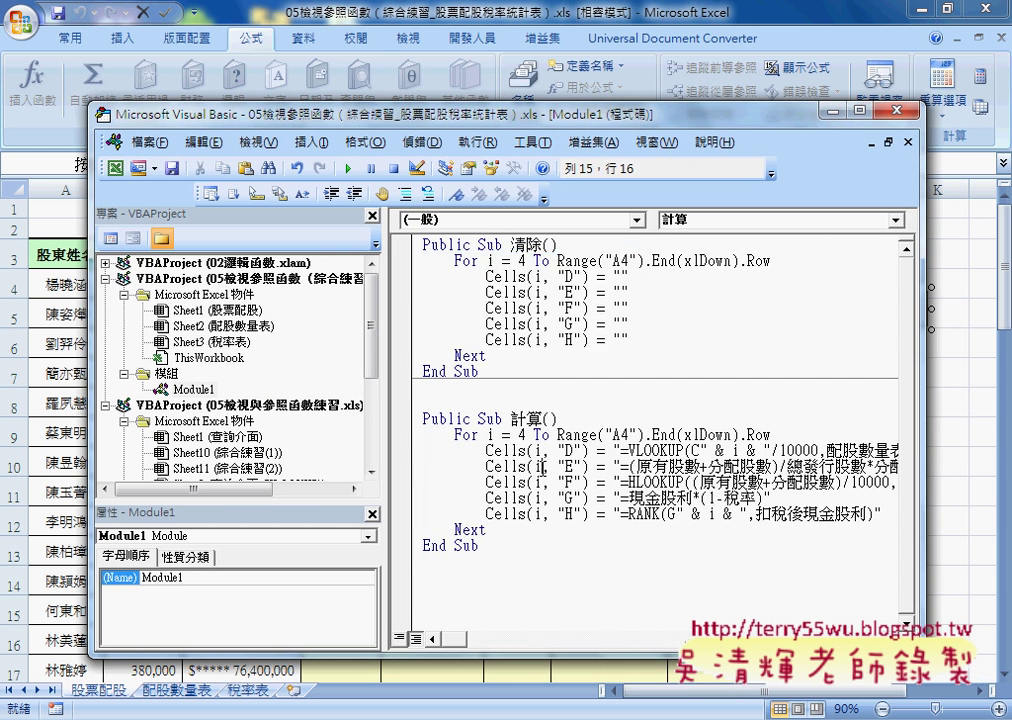
{"action": "left_click", "coordinate": [350, 168]}
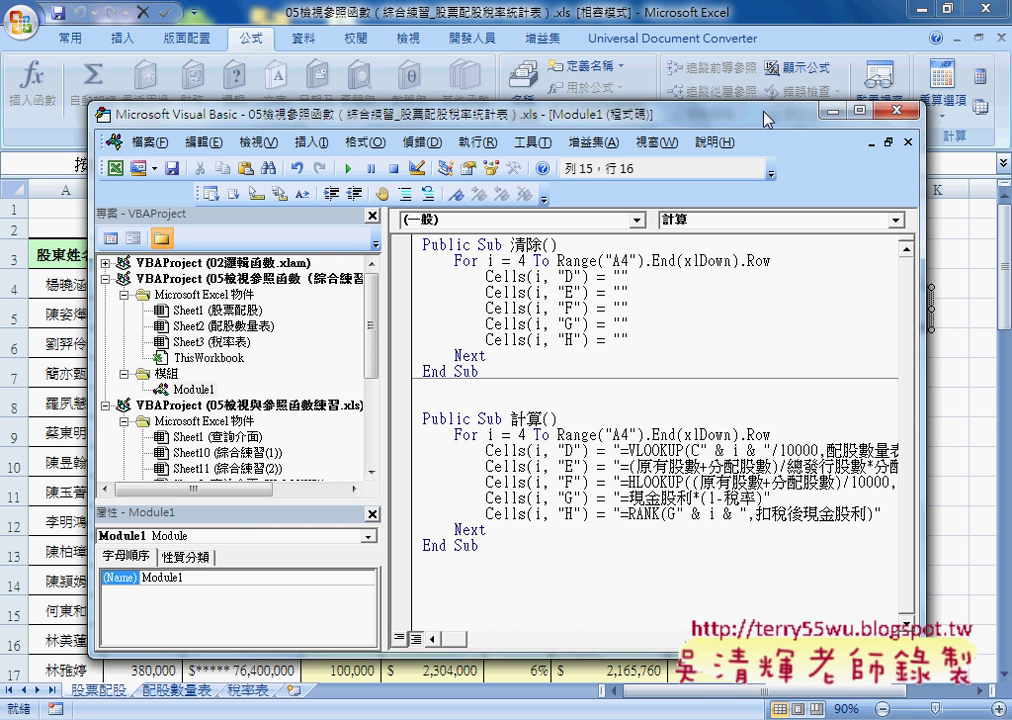
{"action": "left_click_drag", "start_coordinate": [440, 112], "coordinate": [612, 104]}
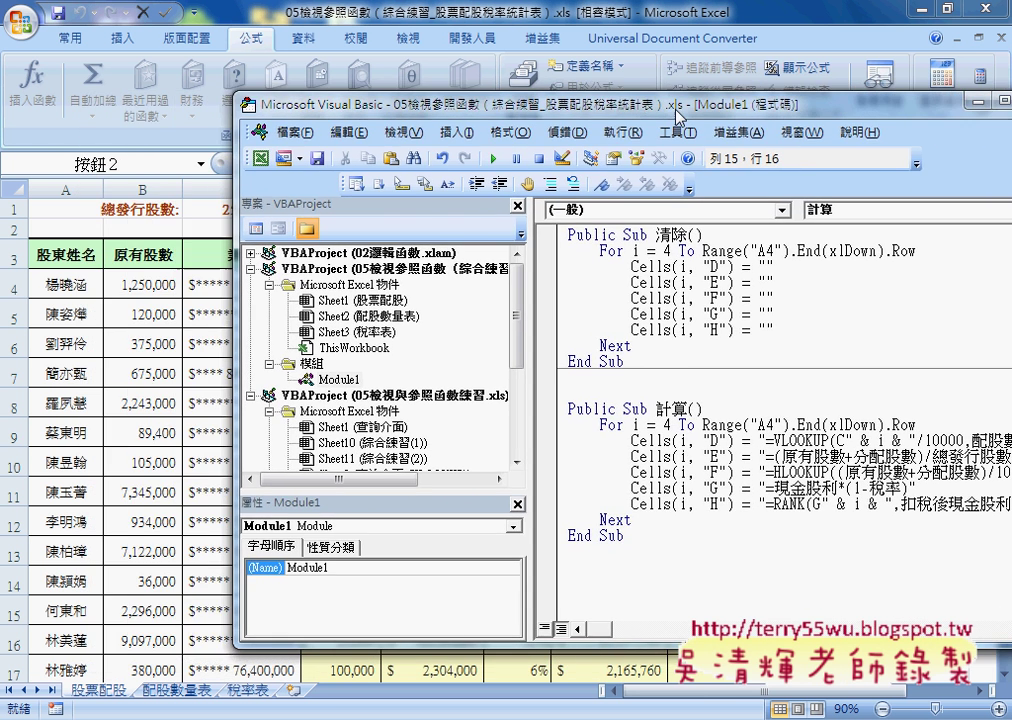
{"action": "left_click_drag", "start_coordinate": [655, 363], "coordinate": [595, 236]}
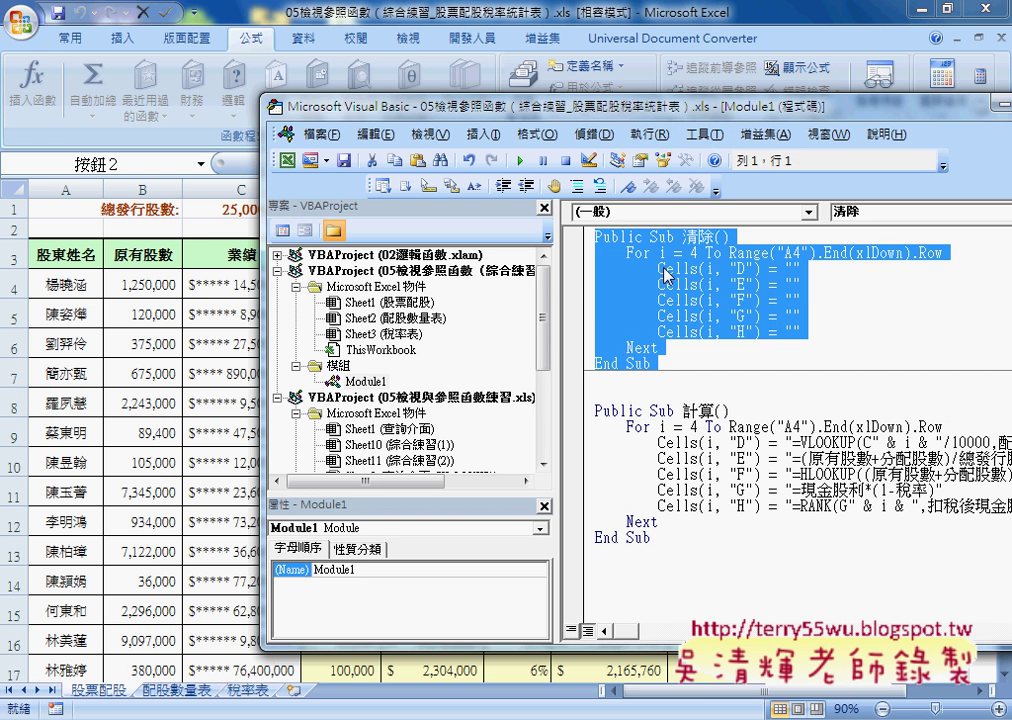
{"action": "left_click_drag", "start_coordinate": [652, 537], "coordinate": [595, 410]}
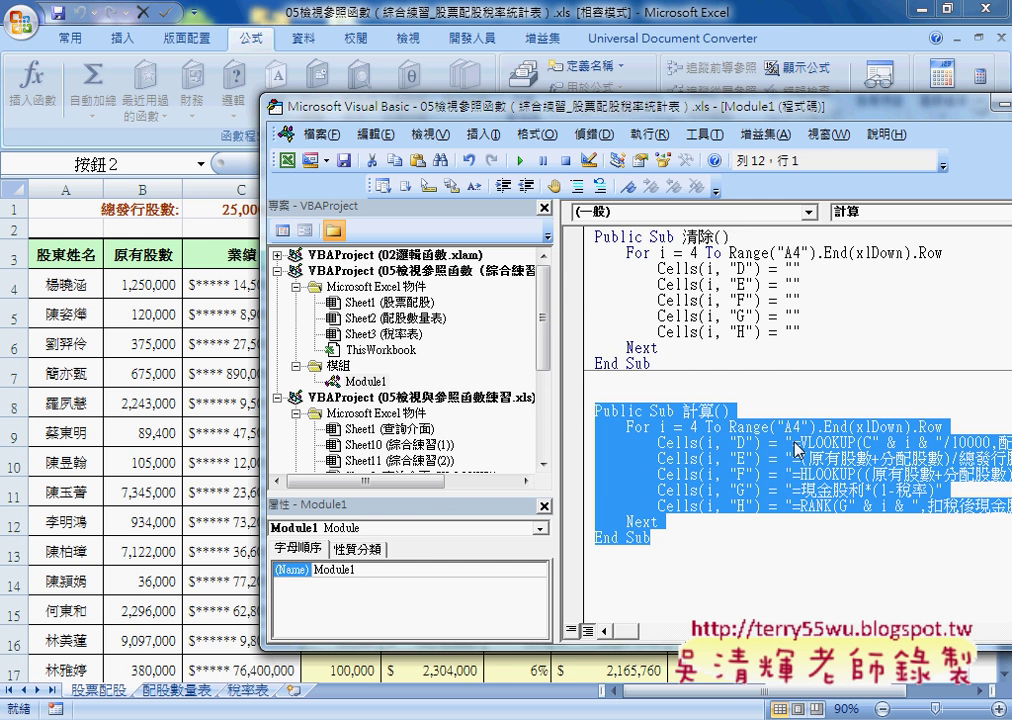
Step: Copy D4's formula =VLOOKUP(C4/10000,配股數量表,3,1) from Excel's formula bar
{"action": "left_click", "coordinate": [443, 8]}
{"action": "left_click", "coordinate": [344, 285]}
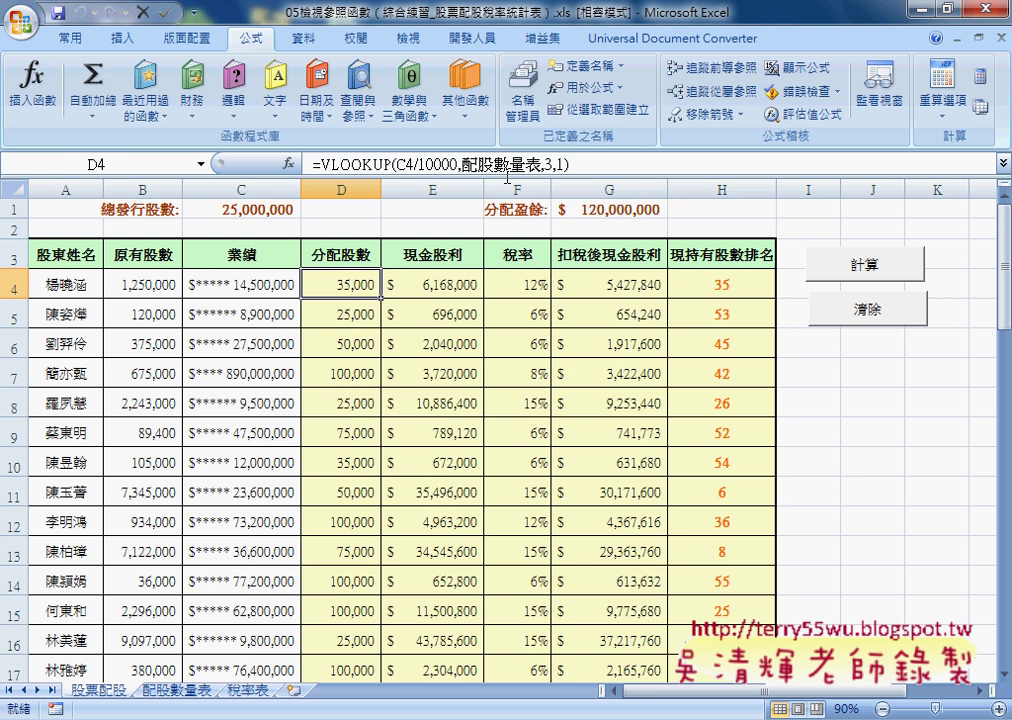
{"action": "left_click_drag", "start_coordinate": [588, 162], "coordinate": [313, 162]}
{"action": "right_click", "coordinate": [505, 168]}
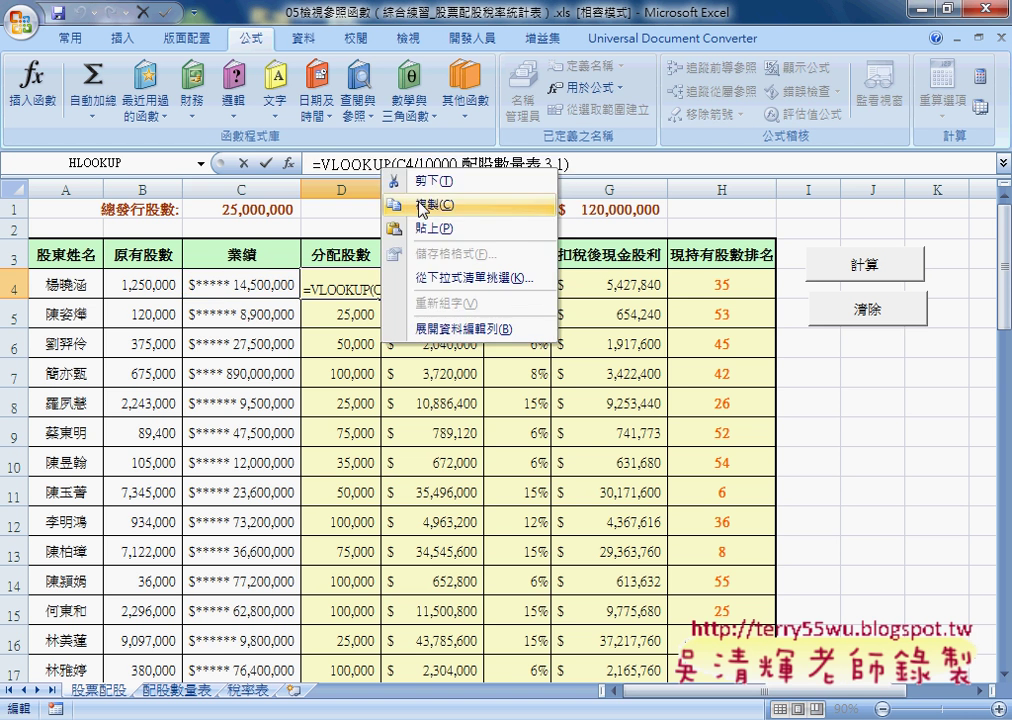
{"action": "left_click", "coordinate": [542, 224]}
{"action": "key", "text": "Escape"}
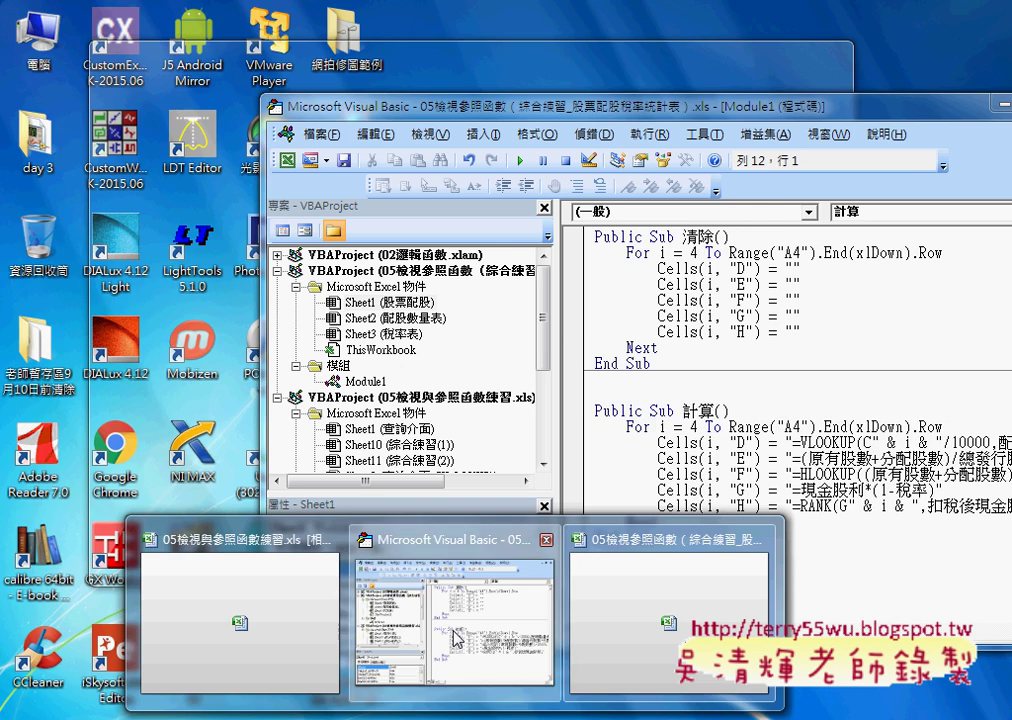
Step: Paste the VLOOKUP formula between the quotes of the column D line in the 計算 routine
{"action": "left_click", "coordinate": [458, 638]}
{"action": "left_click_drag", "start_coordinate": [488, 104], "coordinate": [283, 106]}
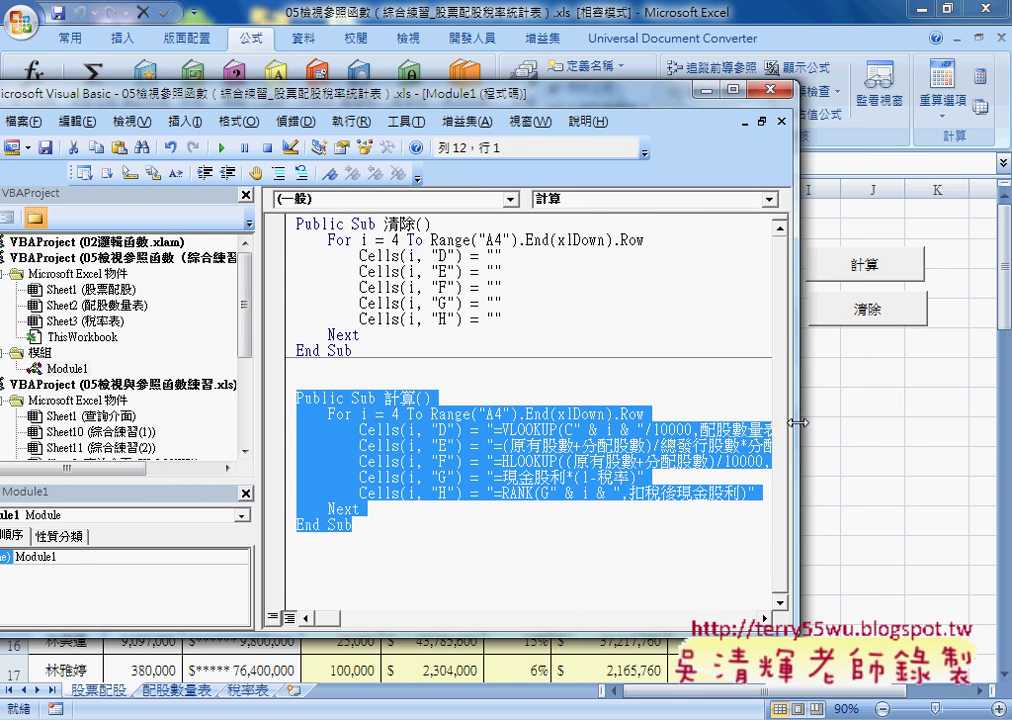
{"action": "left_click_drag", "start_coordinate": [795, 410], "coordinate": [997, 414]}
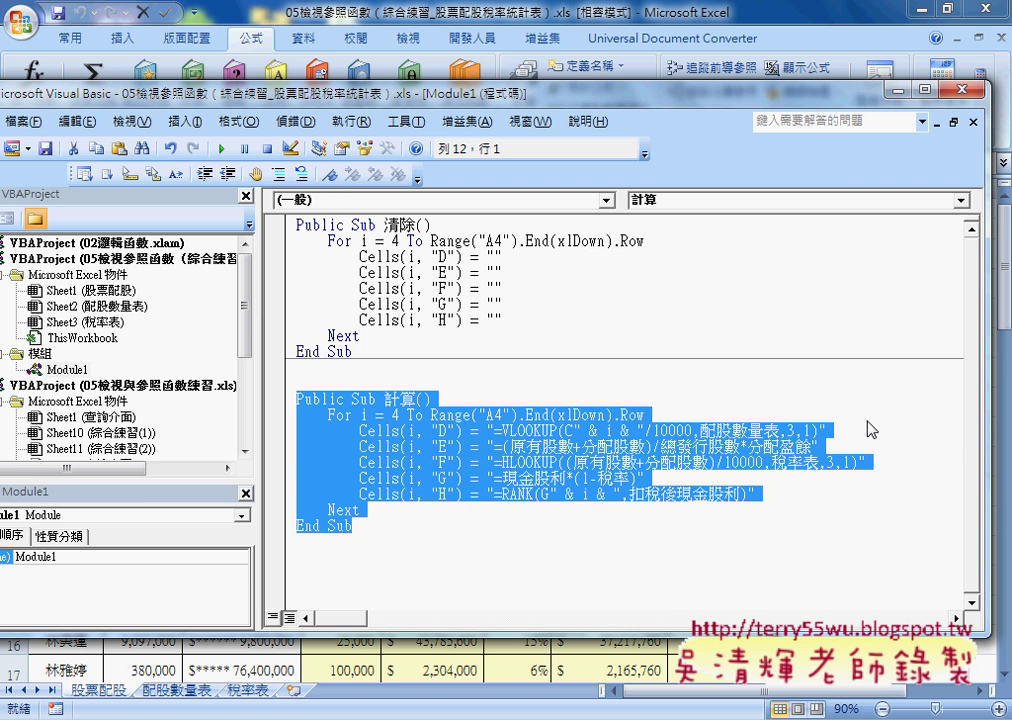
{"action": "key", "text": "Left"}
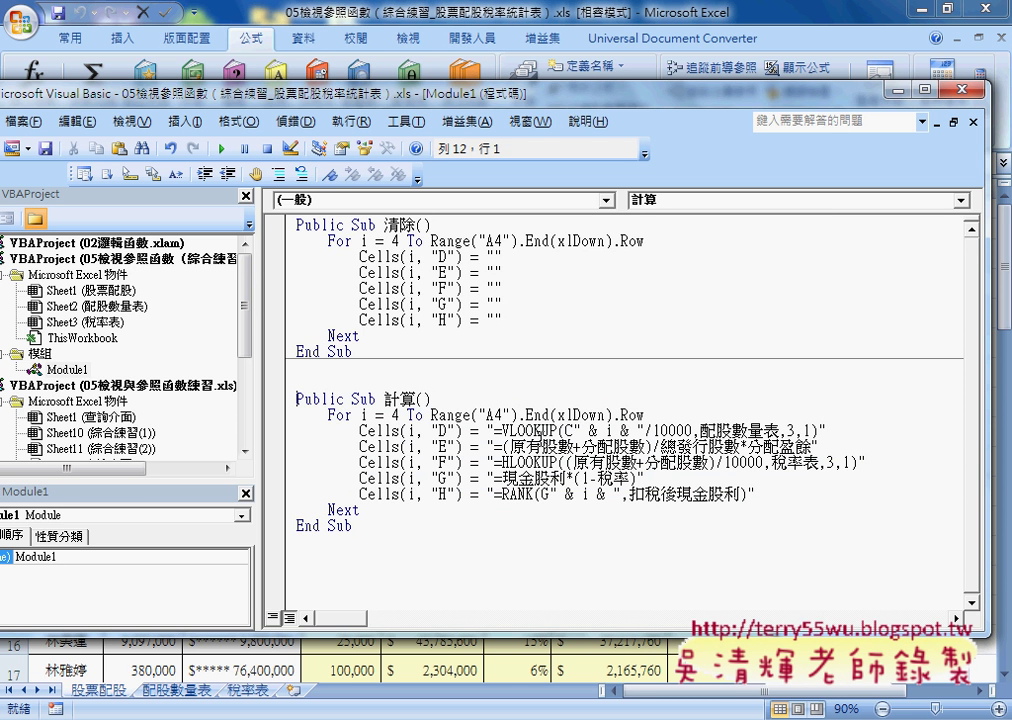
{"action": "left_click_drag", "start_coordinate": [488, 430], "coordinate": [840, 430]}
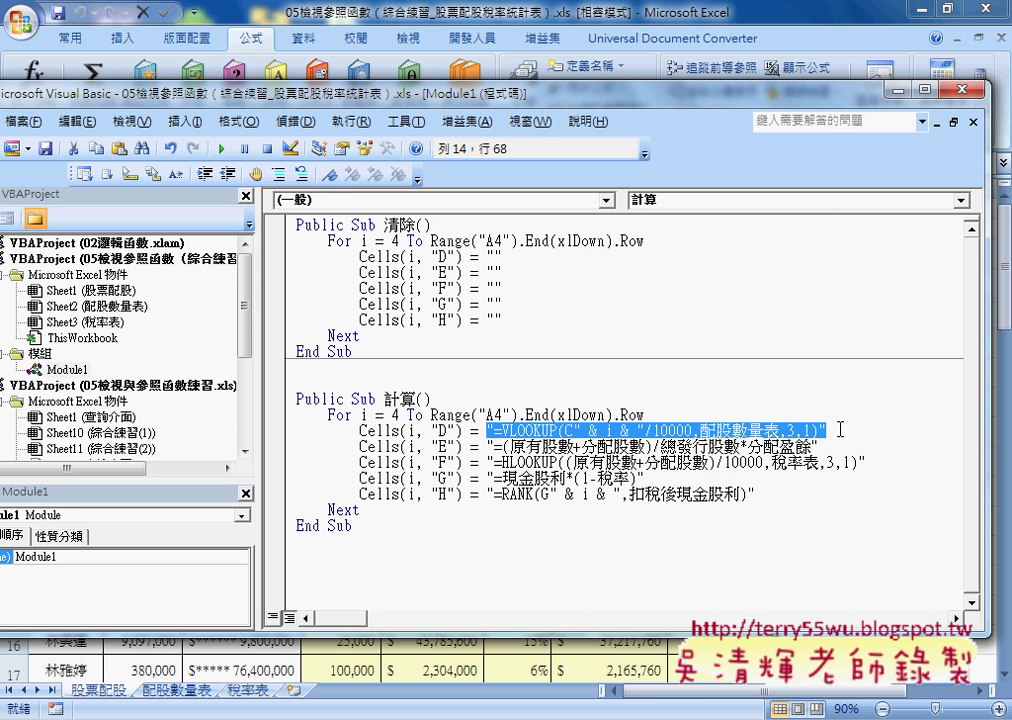
{"action": "type", "text": "\"\""}
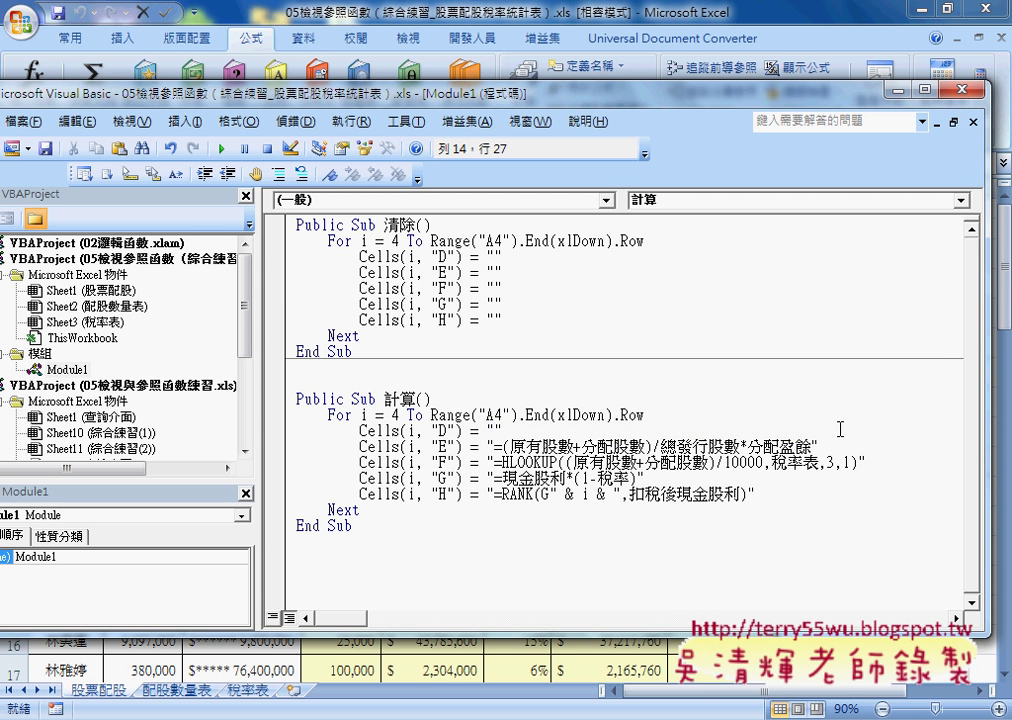
{"action": "key", "text": "Left"}
{"action": "key", "text": "ctrl+v"}
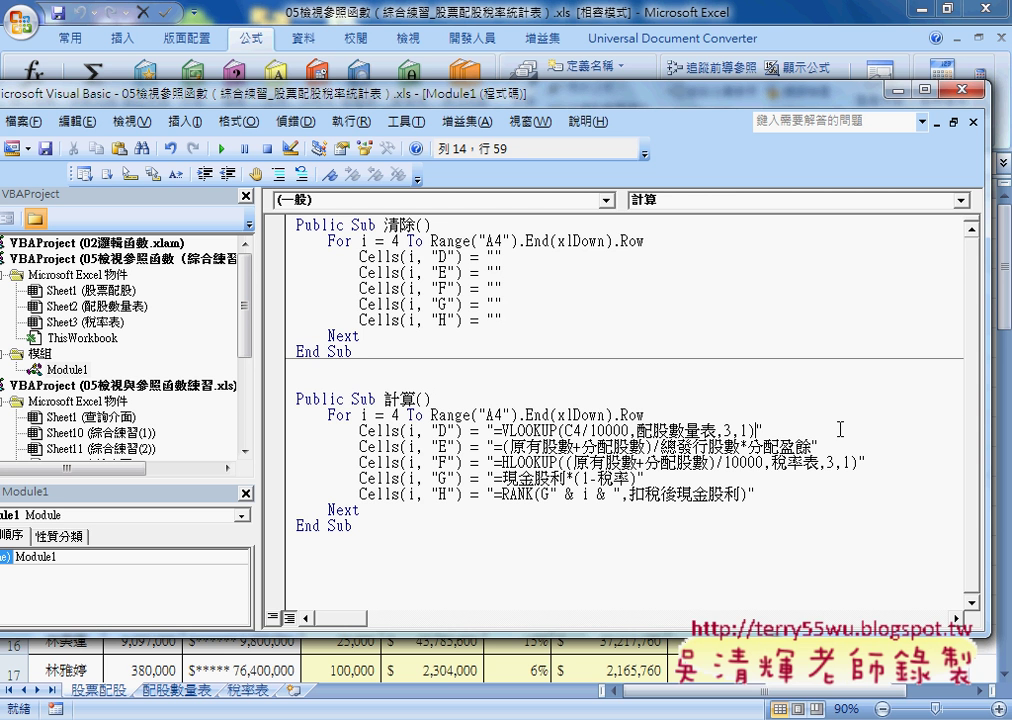
Step: Replace the 4 in C4 with " & i & " so column D's VLOOKUP uses each row
{"action": "left_click_drag", "start_coordinate": [391, 414], "coordinate": [401, 414]}
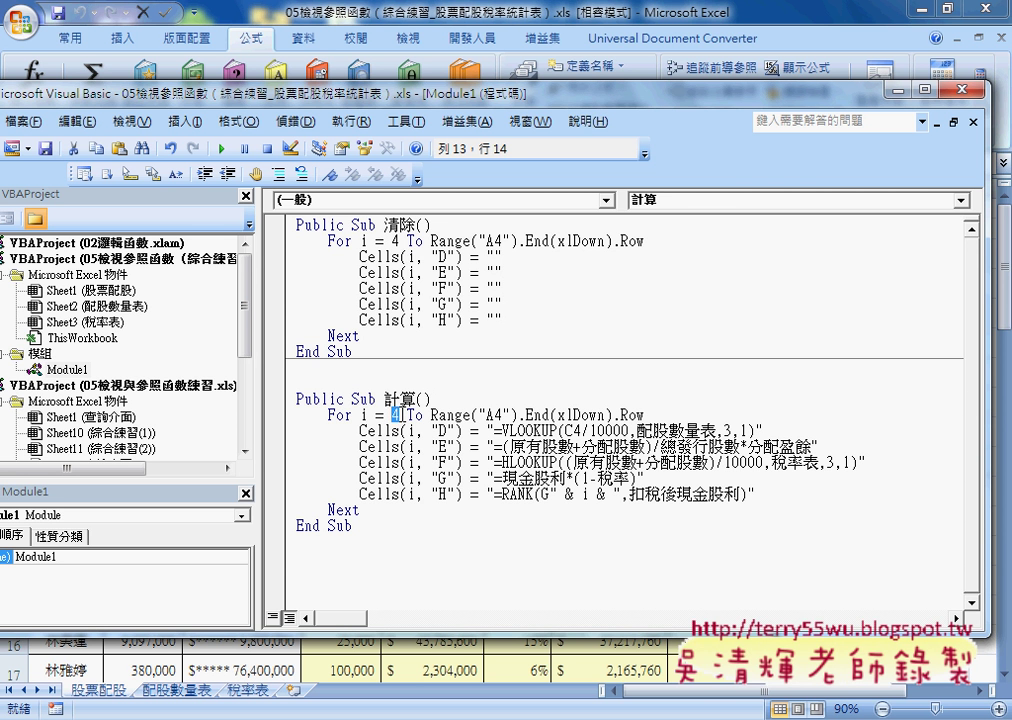
{"action": "left_click_drag", "start_coordinate": [573, 430], "coordinate": [581, 430]}
{"action": "type", "text": "\""}
{"action": "key", "text": "BackSpace"}
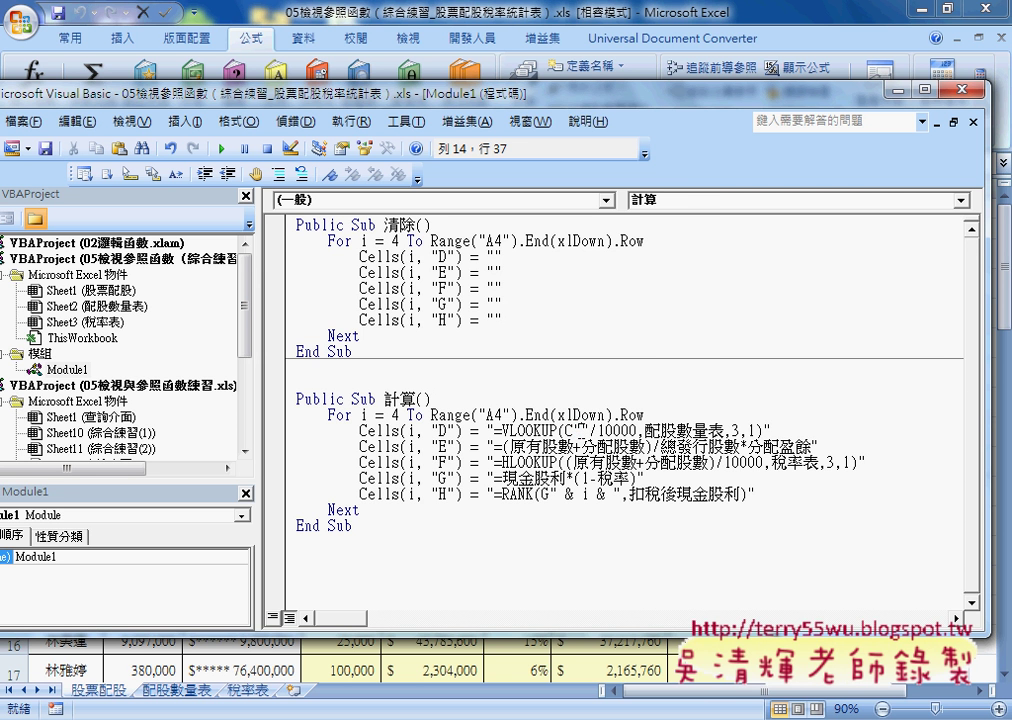
{"action": "type", "text": "&i"}
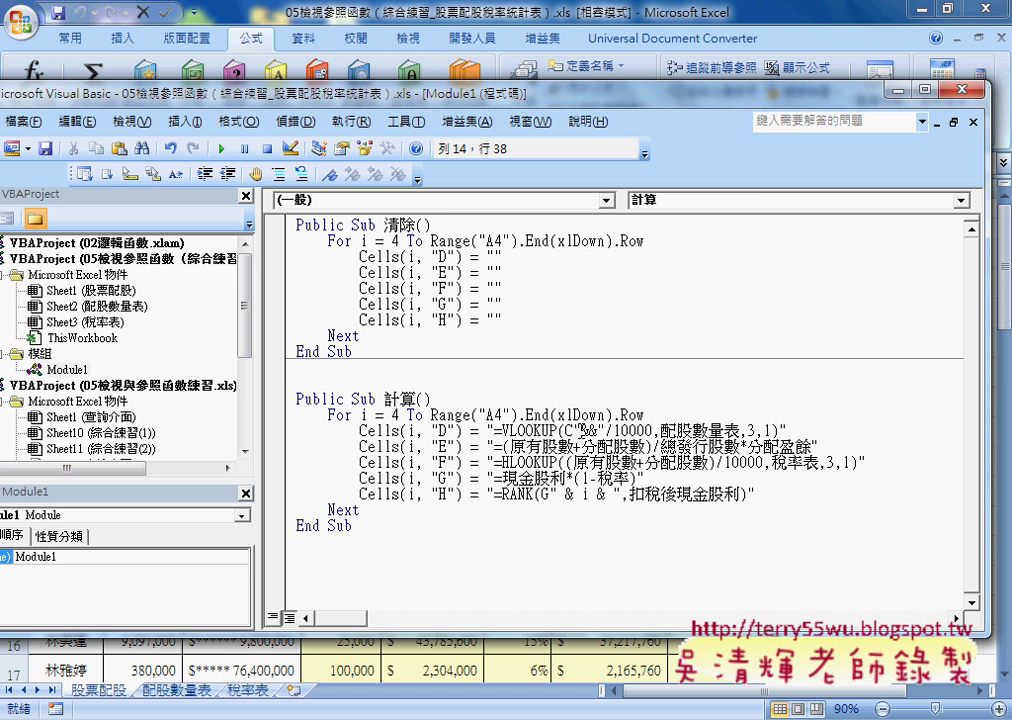
{"action": "type", "text": "i"}
{"action": "left_click", "coordinate": [572, 430]}
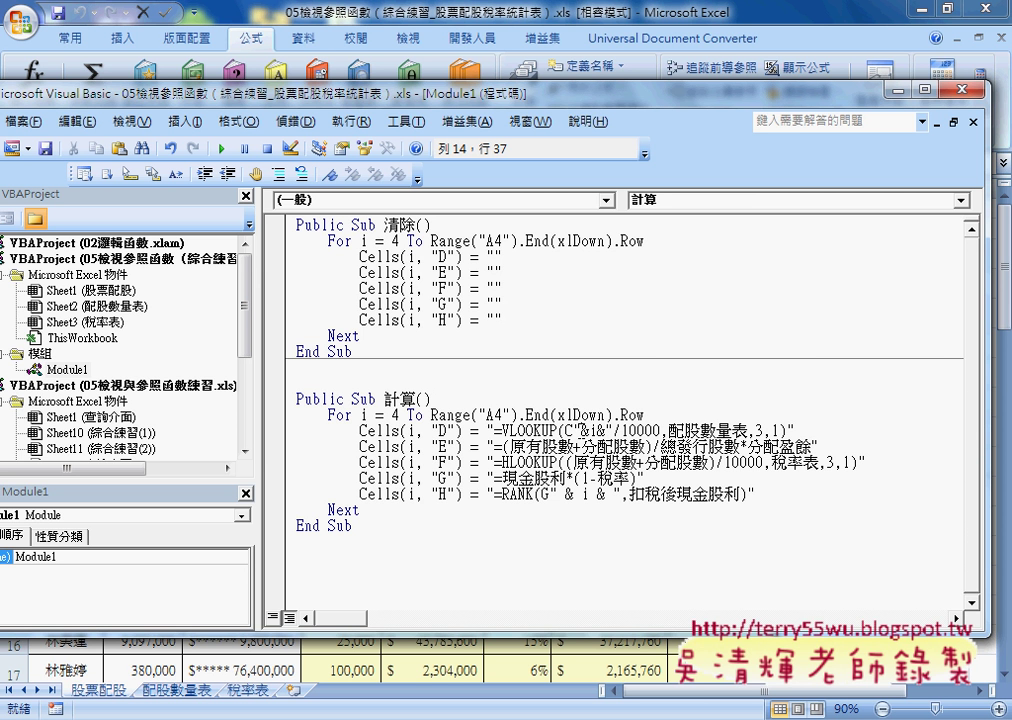
{"action": "key", "text": "space"}
{"action": "key", "text": "Right"}
{"action": "key", "text": "space"}
{"action": "key", "text": "Right"}
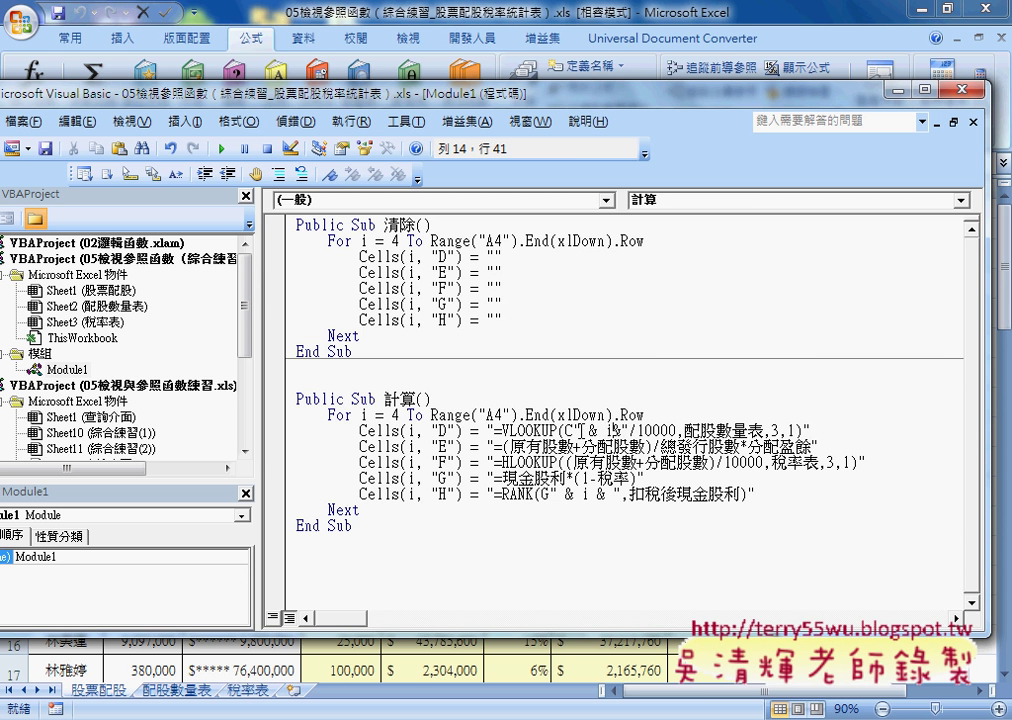
{"action": "key", "text": "space"}
{"action": "key", "text": "Right"}
{"action": "key", "text": "space"}
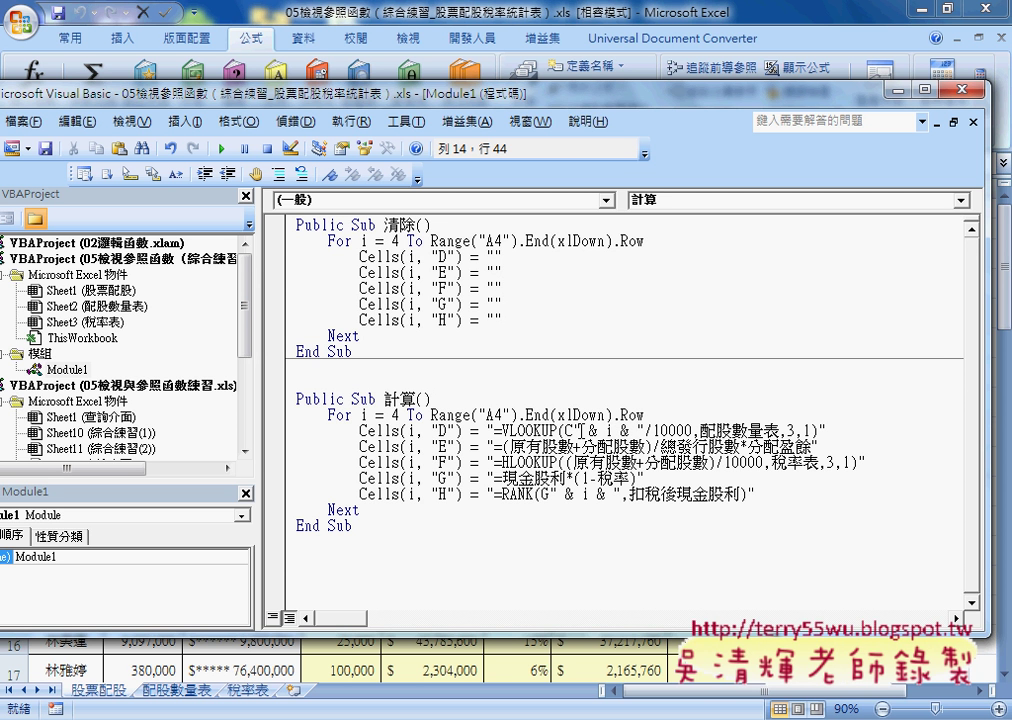
Step: Check the D-line's row-variable concatenation and the matching row reference in column H's RANK formula
{"action": "left_click_drag", "start_coordinate": [488, 431], "coordinate": [813, 431]}
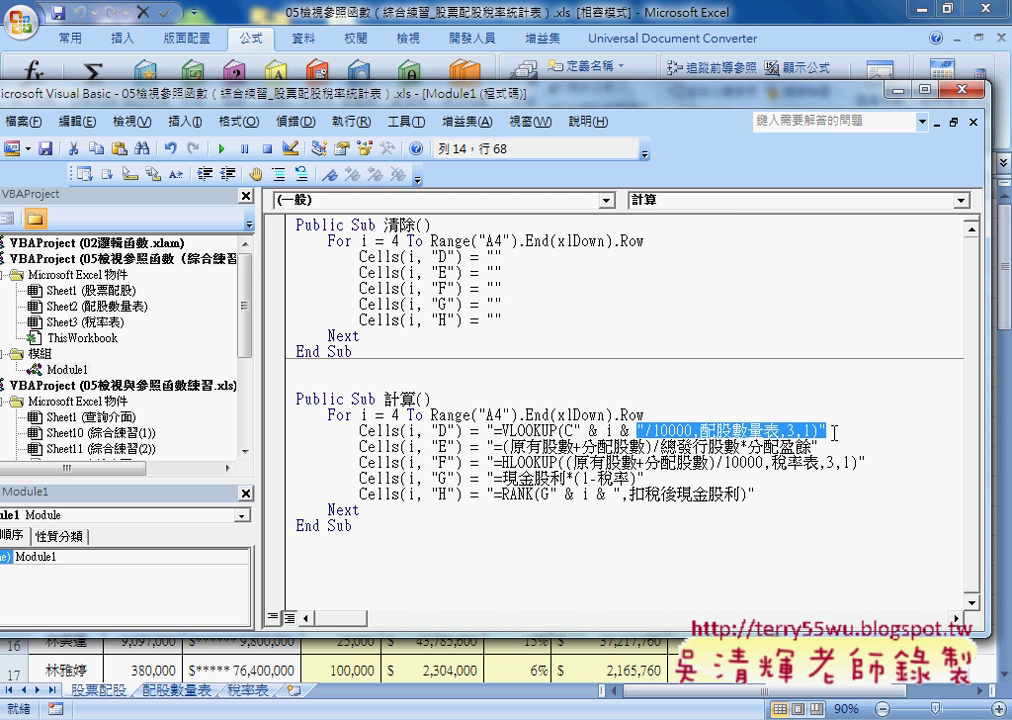
{"action": "double_click", "coordinate": [592, 431]}
{"action": "left_click", "coordinate": [608, 431]}
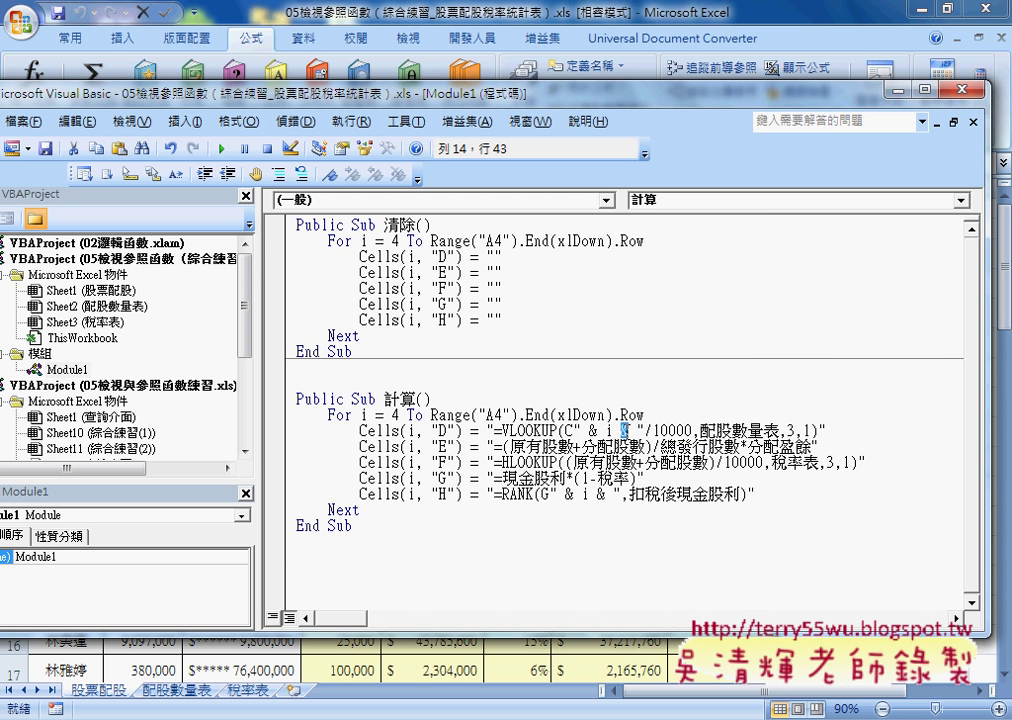
{"action": "double_click", "coordinate": [609, 431]}
{"action": "left_click", "coordinate": [768, 462]}
{"action": "left_click", "coordinate": [640, 510]}
{"action": "left_click_drag", "start_coordinate": [549, 494], "coordinate": [619, 494]}
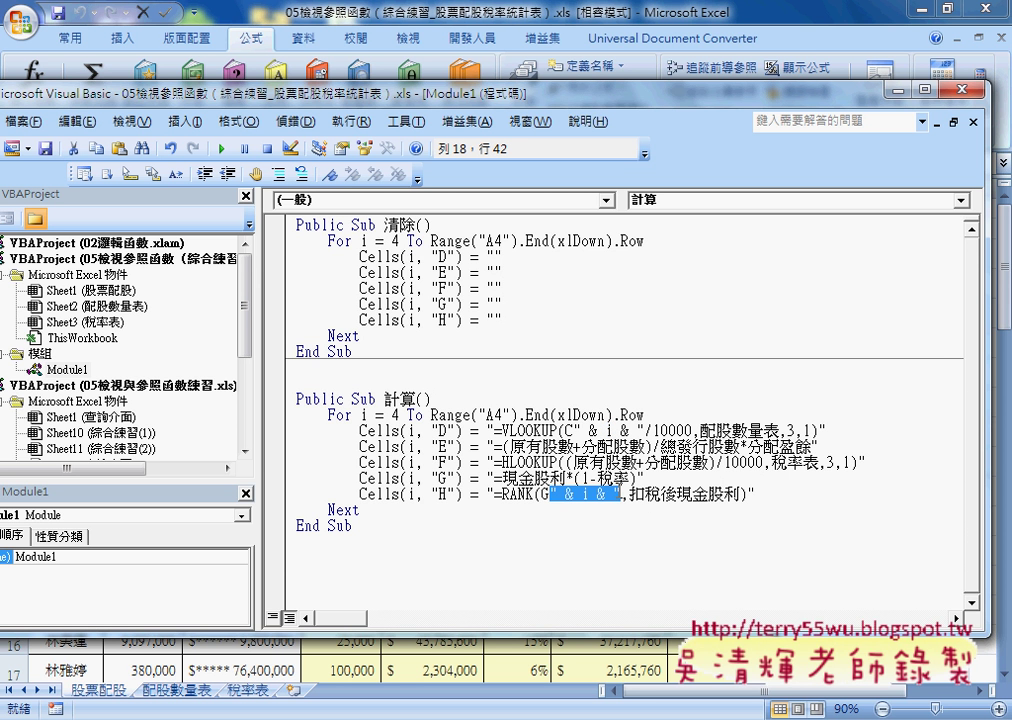
Step: Clear columns D–H with 清除 and rerun 計算, giving row 4 35,000, 6,168,000, 12% and rank 35
{"action": "left_click", "coordinate": [578, 15]}
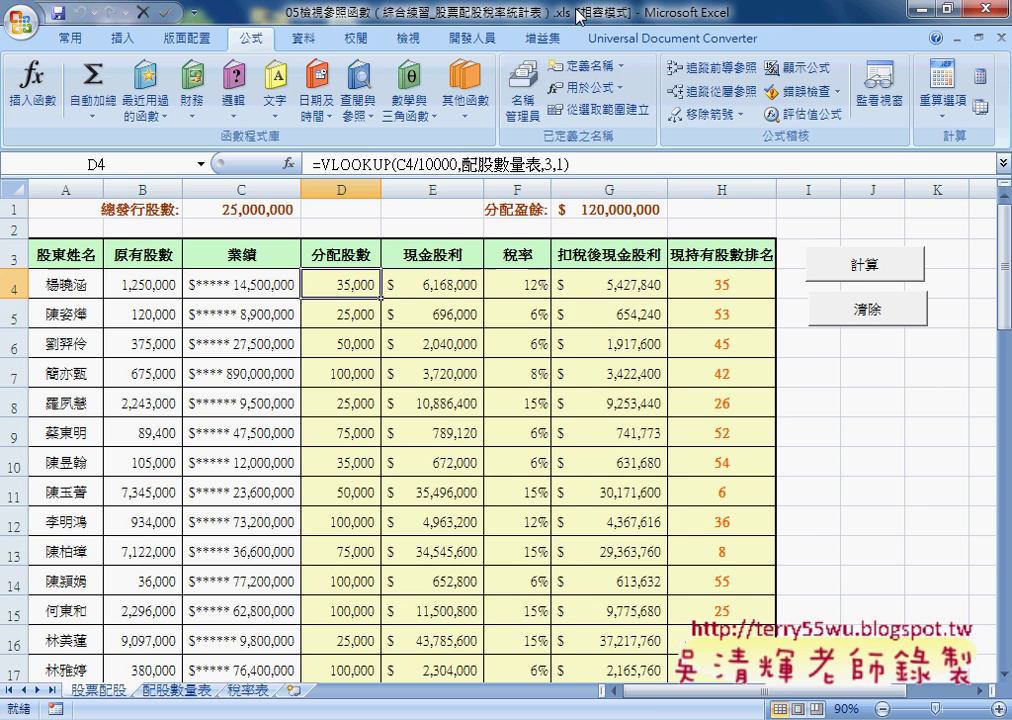
{"action": "left_click", "coordinate": [866, 310]}
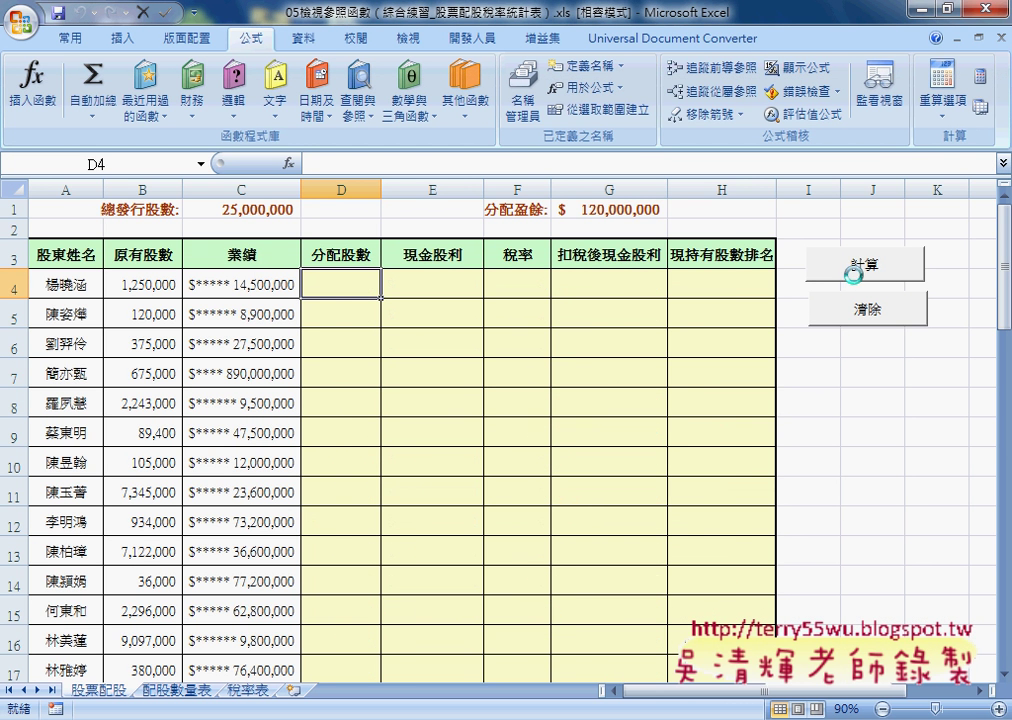
{"action": "left_click", "coordinate": [474, 40]}
{"action": "left_click", "coordinate": [256, 92]}
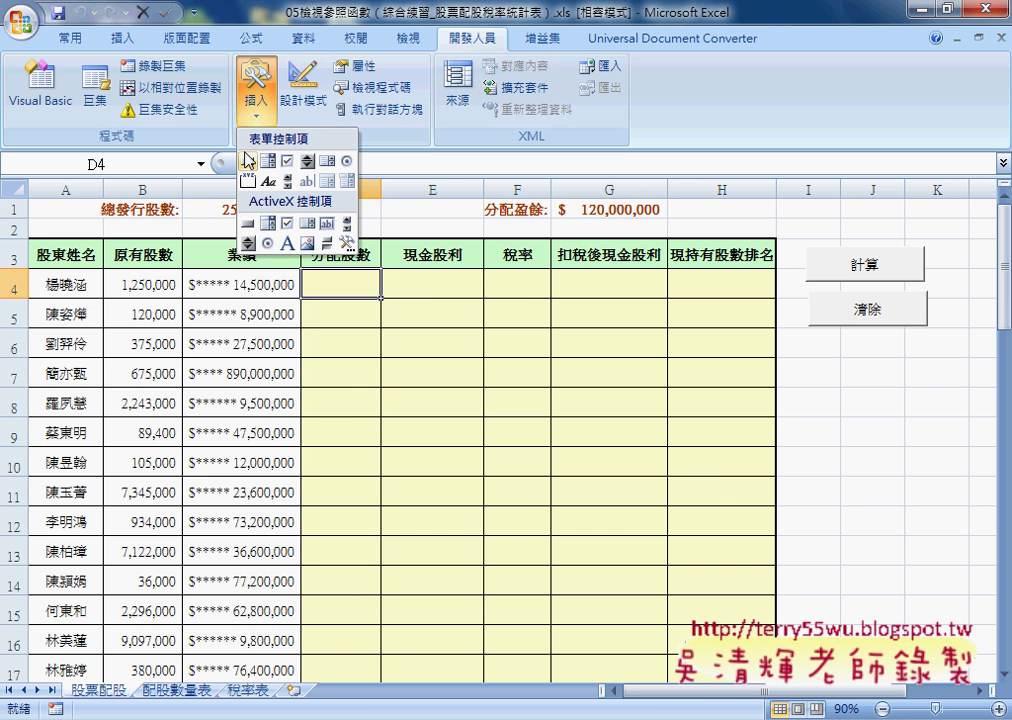
{"action": "left_click", "coordinate": [852, 265]}
{"action": "left_click", "coordinate": [854, 266]}
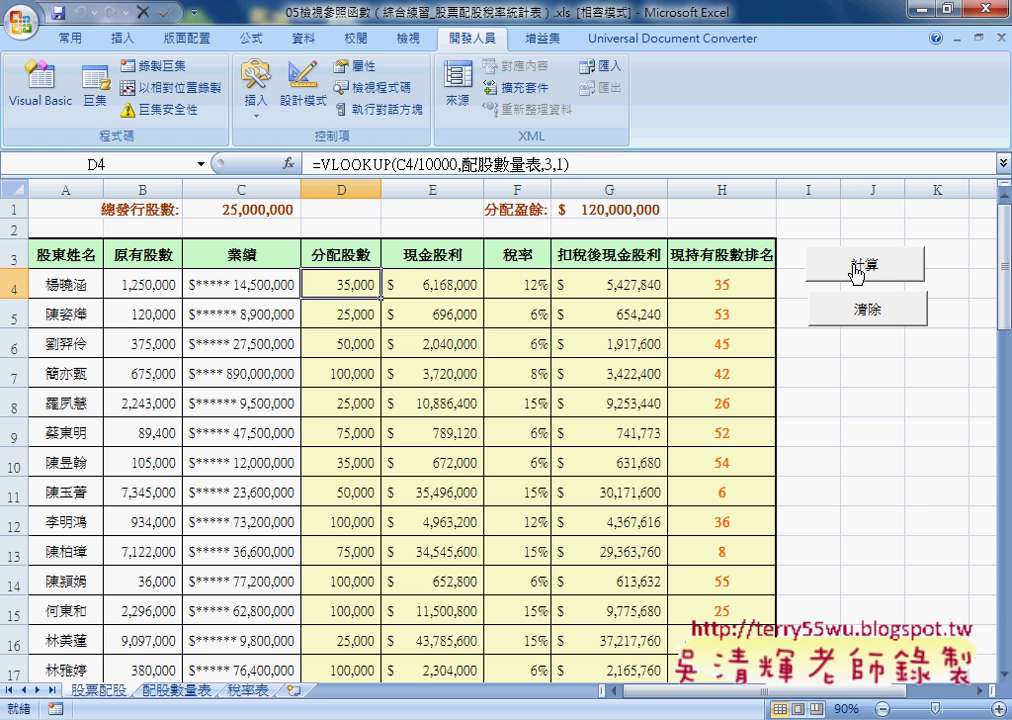
{"action": "left_click", "coordinate": [878, 309]}
{"action": "left_click", "coordinate": [858, 265]}
Step: Switch to the 05檢視與參照函數練習.xls workbook and its 綜合練習(1) blood-type sheet
{"action": "mouse_move", "coordinate": [455, 715]}
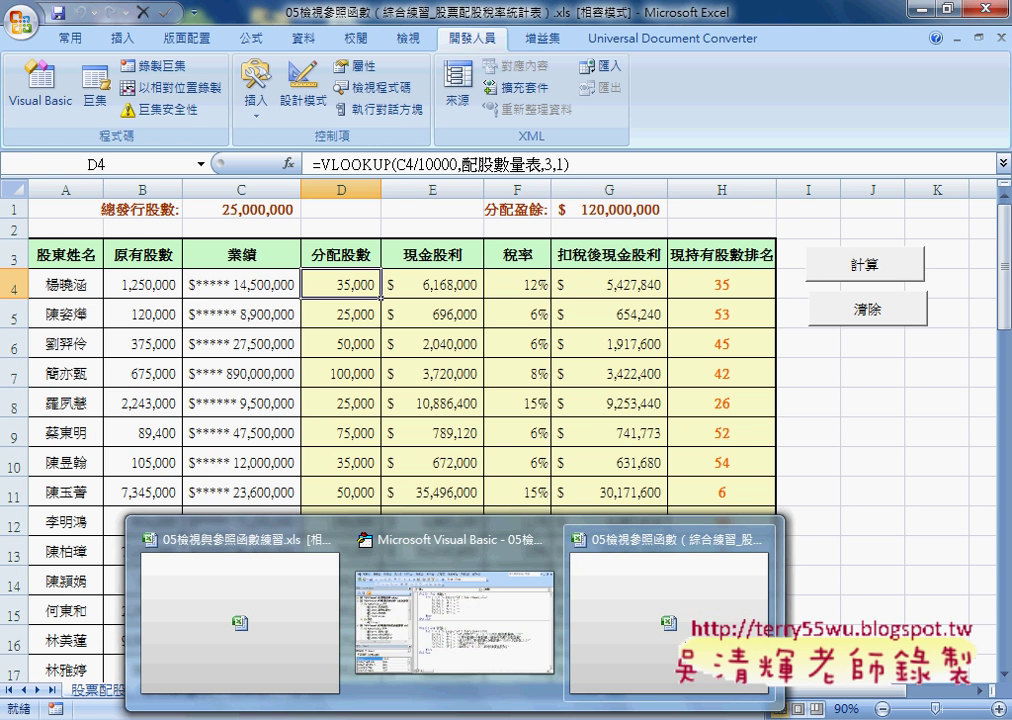
{"action": "left_click", "coordinate": [271, 639]}
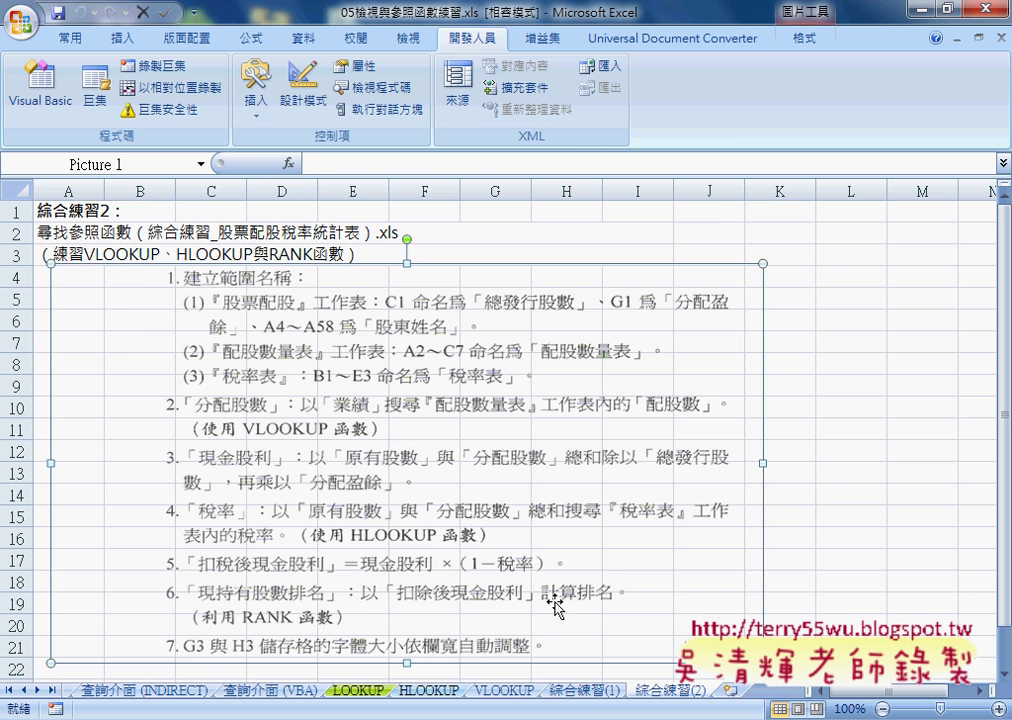
{"action": "left_click", "coordinate": [584, 690]}
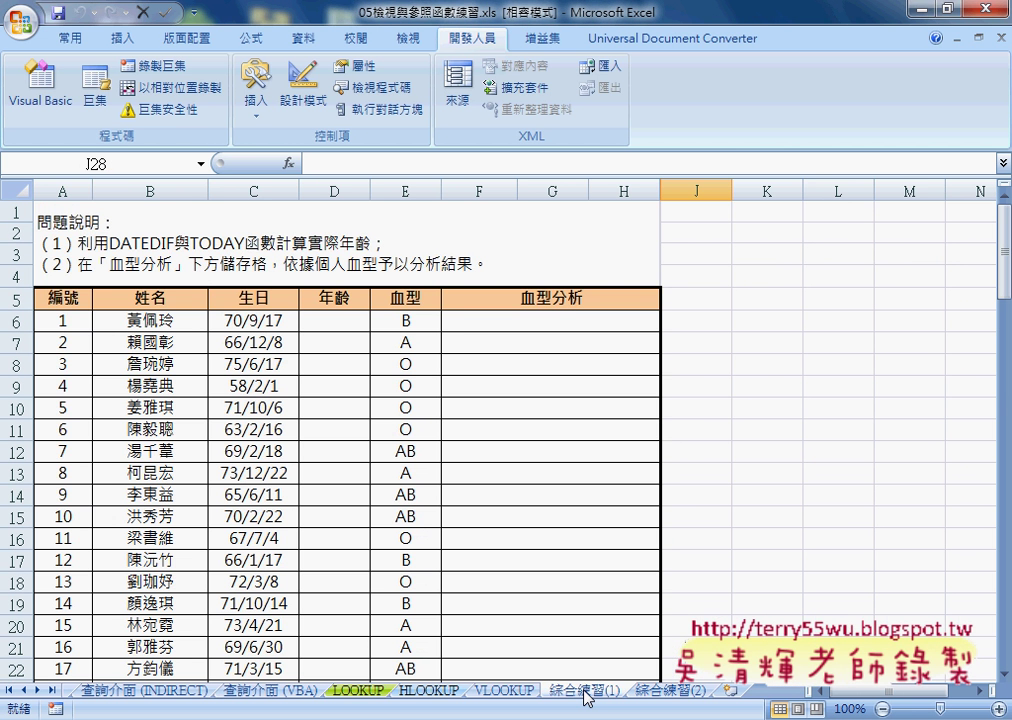
Step: Select rows 6–25 and set their row height (列高) to 80
{"action": "left_click", "coordinate": [14, 321]}
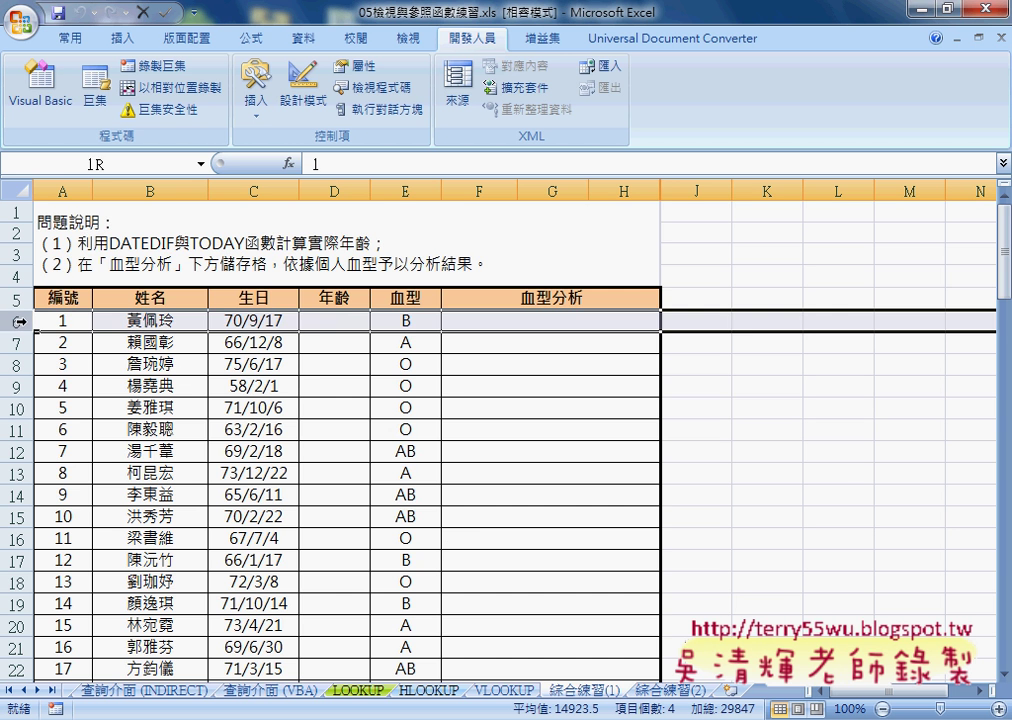
{"action": "scroll", "coordinate": [42, 343], "scroll_direction": "down", "scroll_amount": 1}
{"action": "scroll", "coordinate": [45, 350], "scroll_direction": "down", "scroll_amount": 2}
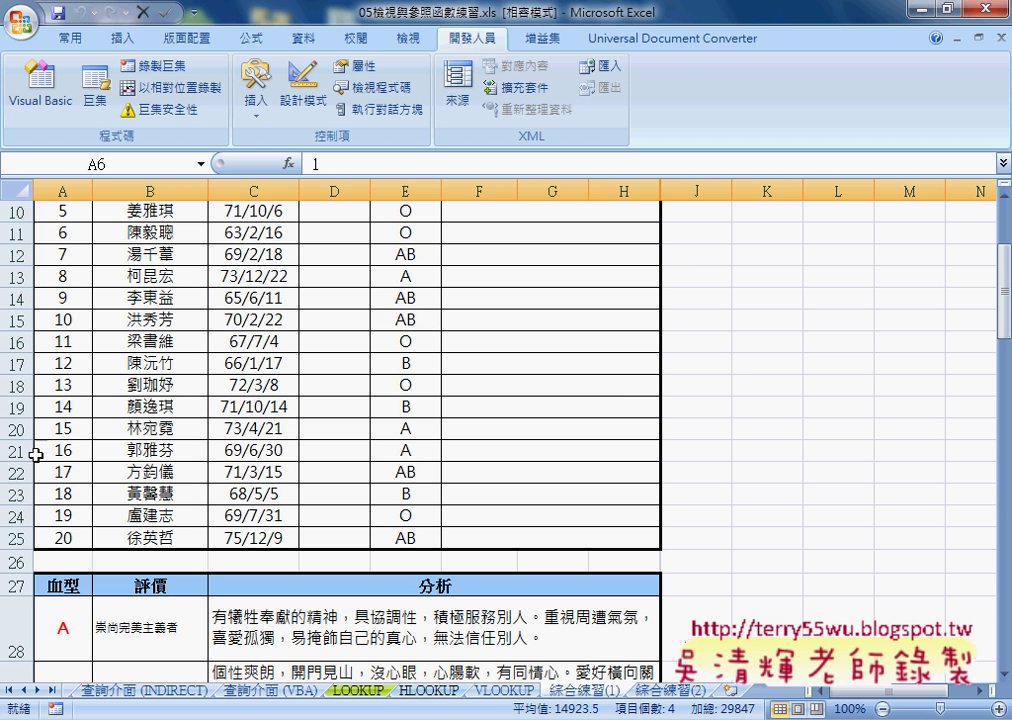
{"action": "left_click", "coordinate": [15, 537], "text": "shift"}
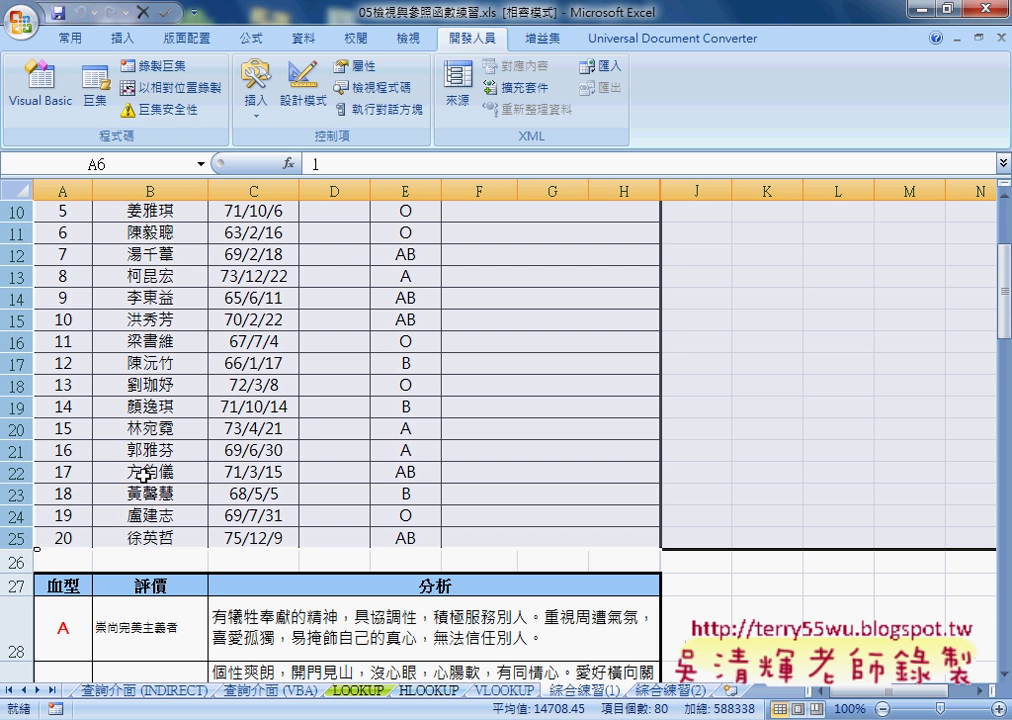
{"action": "scroll", "coordinate": [142, 474], "scroll_direction": "up", "scroll_amount": 3}
{"action": "scroll", "coordinate": [145, 474], "scroll_direction": "down", "scroll_amount": 1}
{"action": "right_click", "coordinate": [137, 351]}
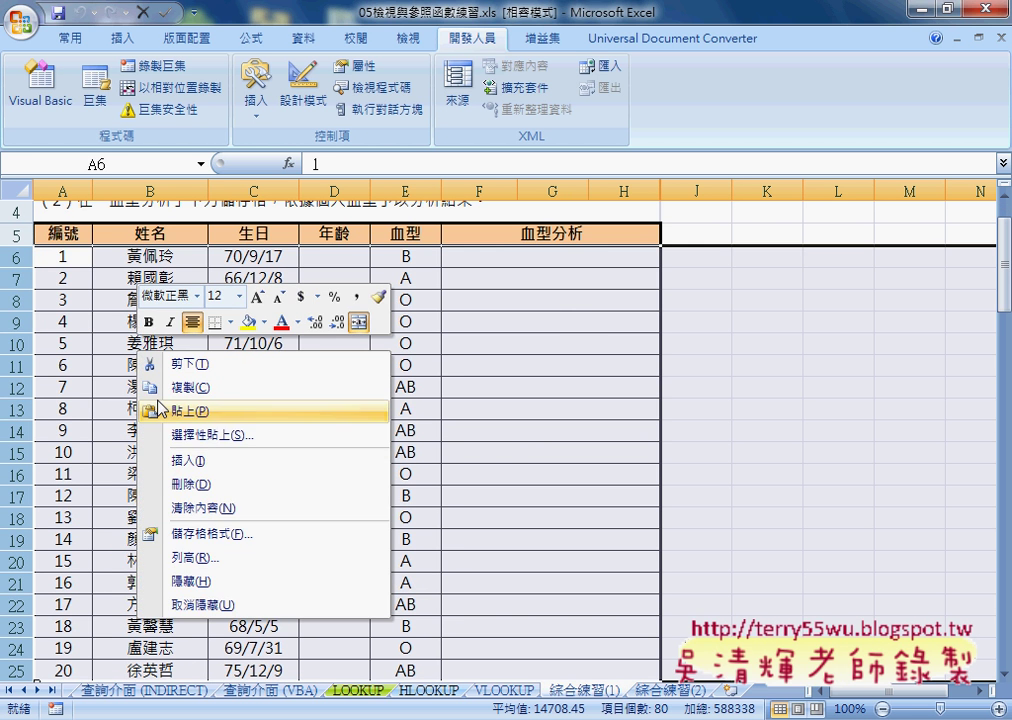
{"action": "left_click", "coordinate": [210, 568]}
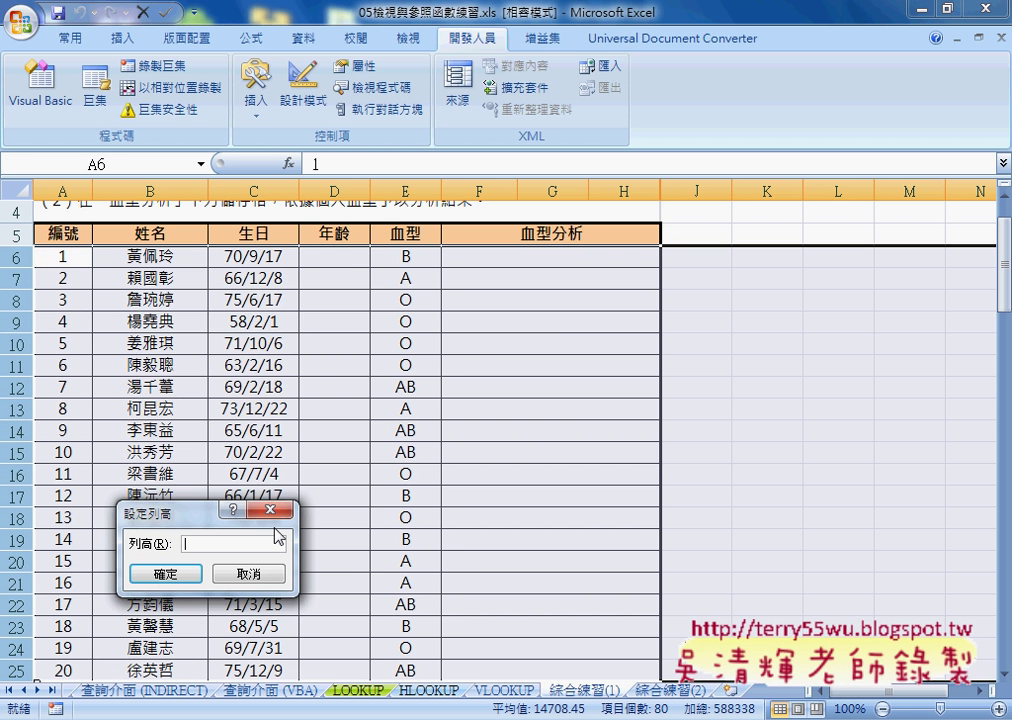
{"action": "type", "text": "80"}
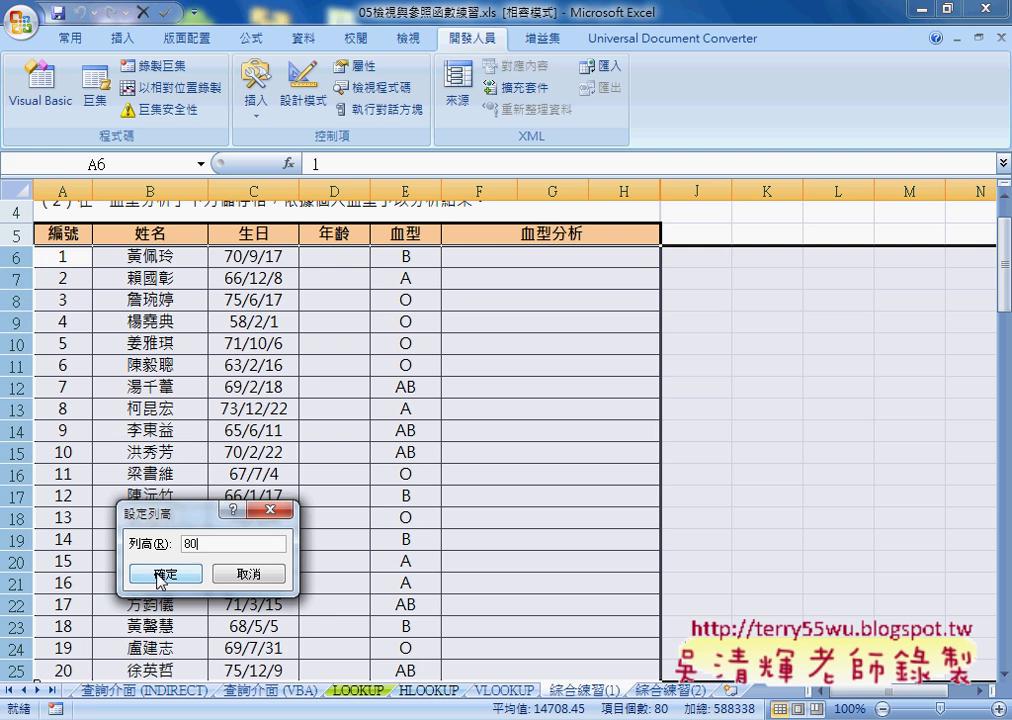
{"action": "left_click", "coordinate": [165, 575]}
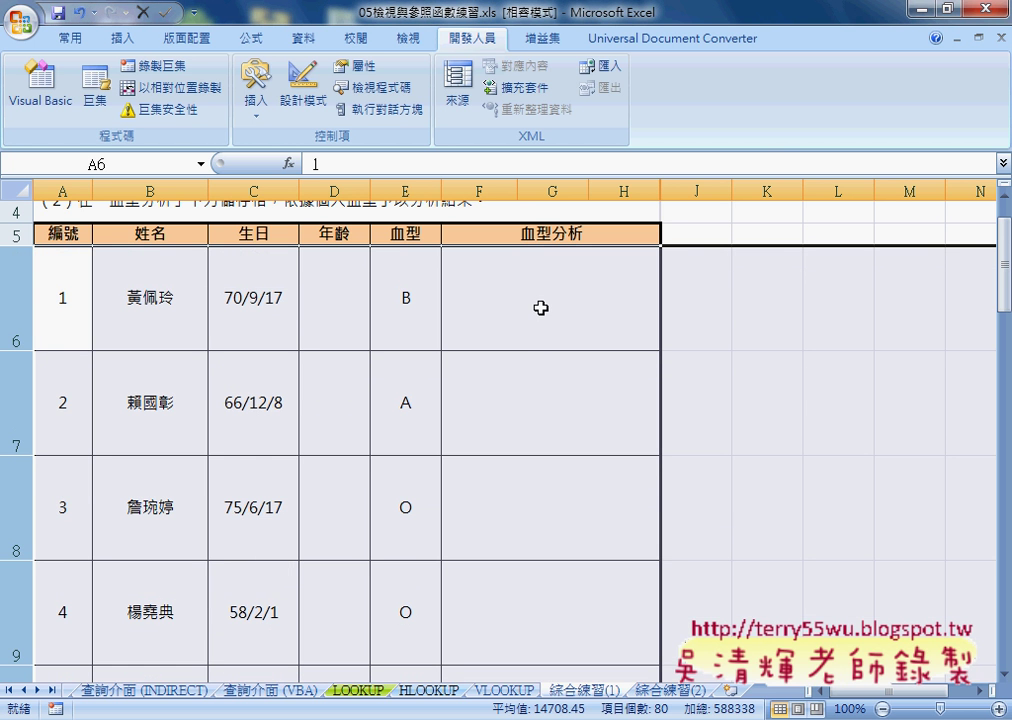
{"action": "left_click", "coordinate": [554, 296]}
{"action": "left_click", "coordinate": [408, 299]}
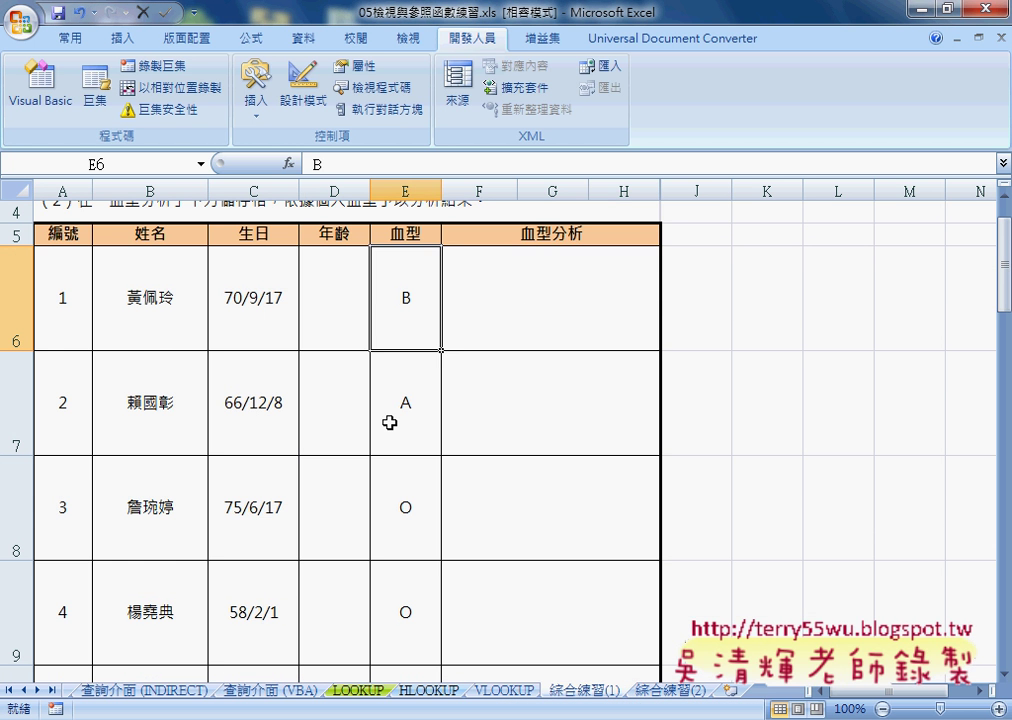
{"action": "scroll", "coordinate": [390, 423], "scroll_direction": "down", "scroll_amount": 3}
{"action": "scroll", "coordinate": [390, 423], "scroll_direction": "down", "scroll_amount": 5}
{"action": "scroll", "coordinate": [245, 317], "scroll_direction": "up", "scroll_amount": 1}
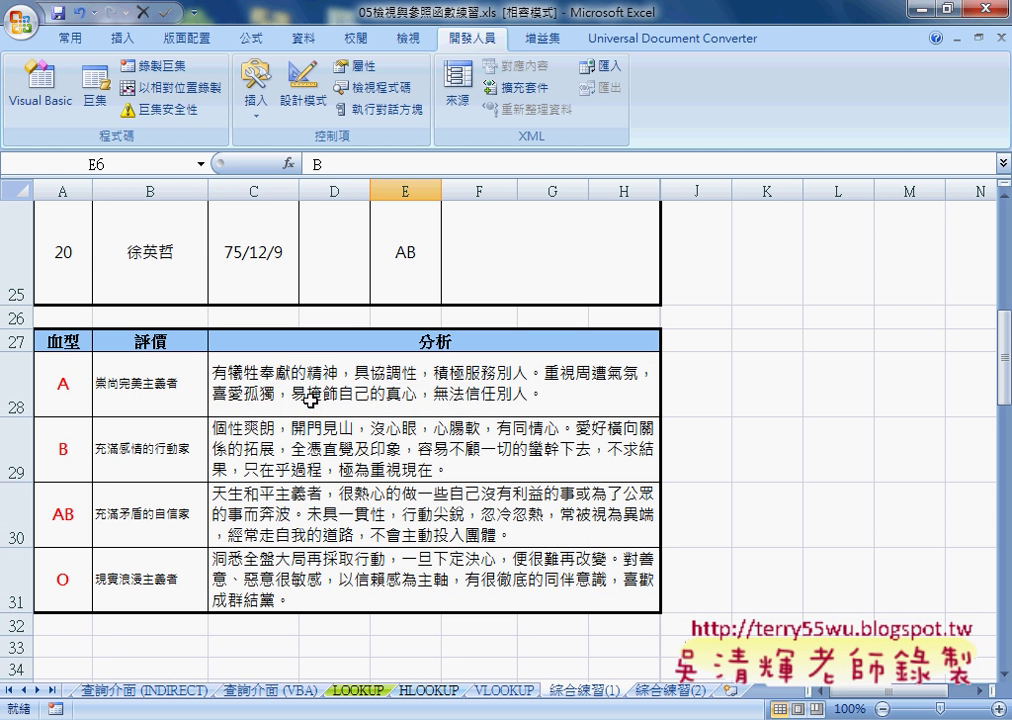
{"action": "left_click", "coordinate": [63, 450]}
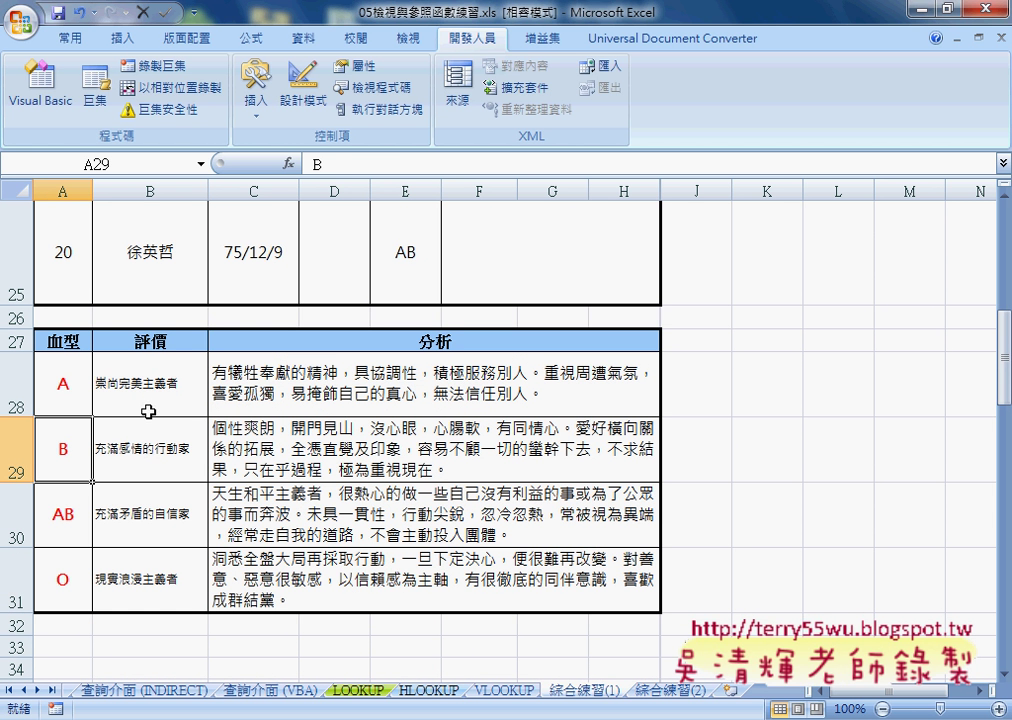
{"action": "left_click", "coordinate": [150, 455]}
{"action": "left_click", "coordinate": [358, 449]}
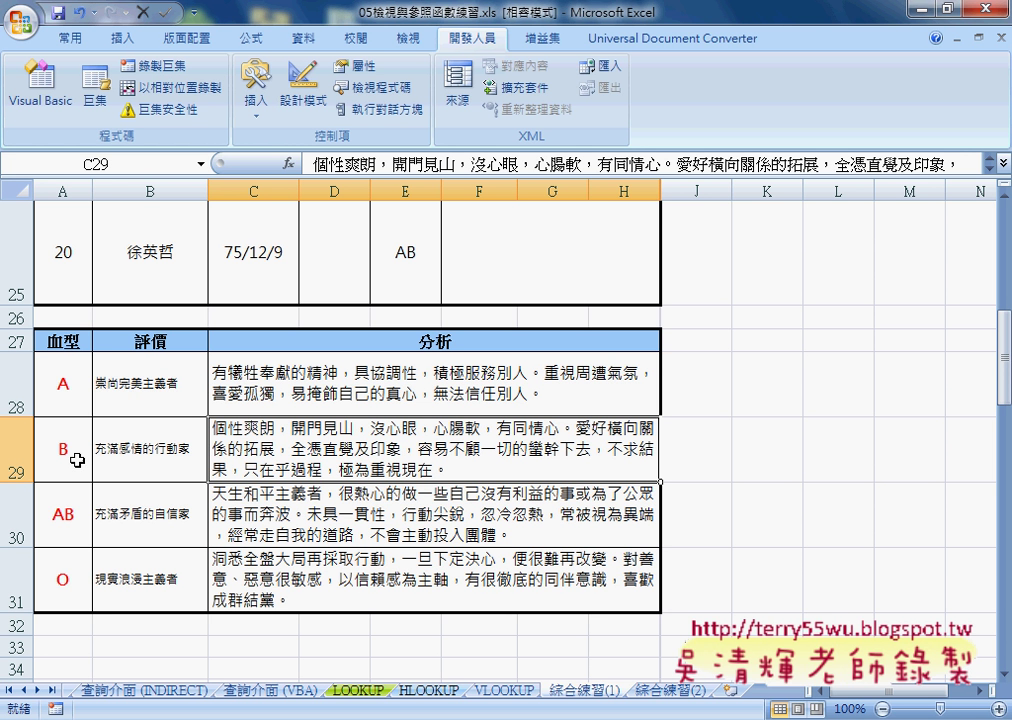
{"action": "left_click", "coordinate": [136, 457]}
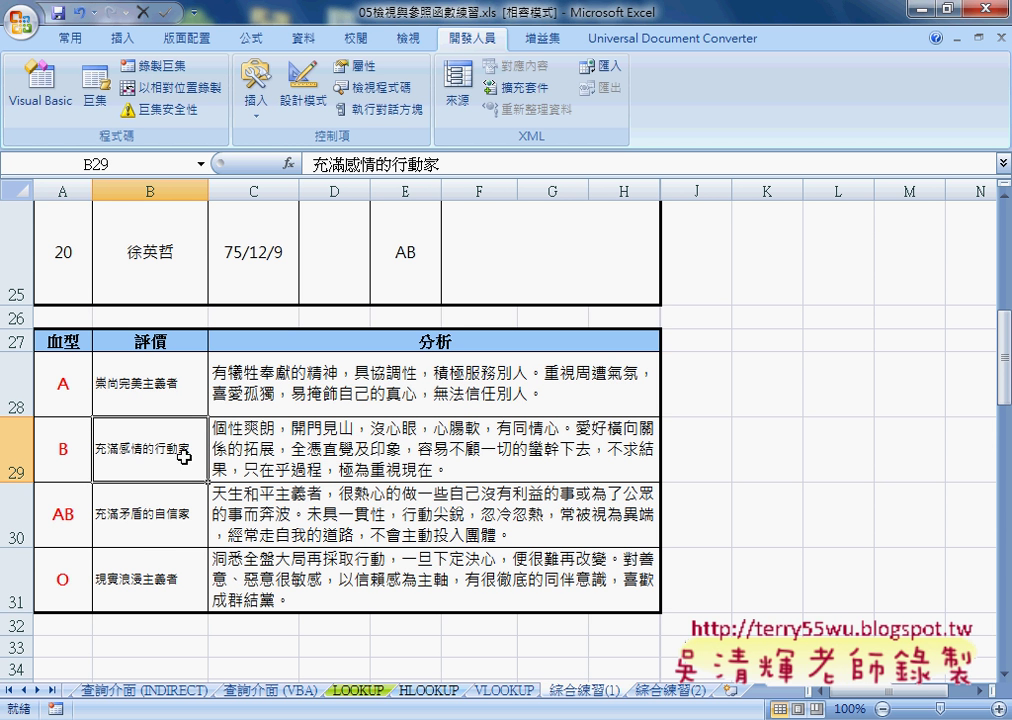
{"action": "left_click", "coordinate": [336, 458]}
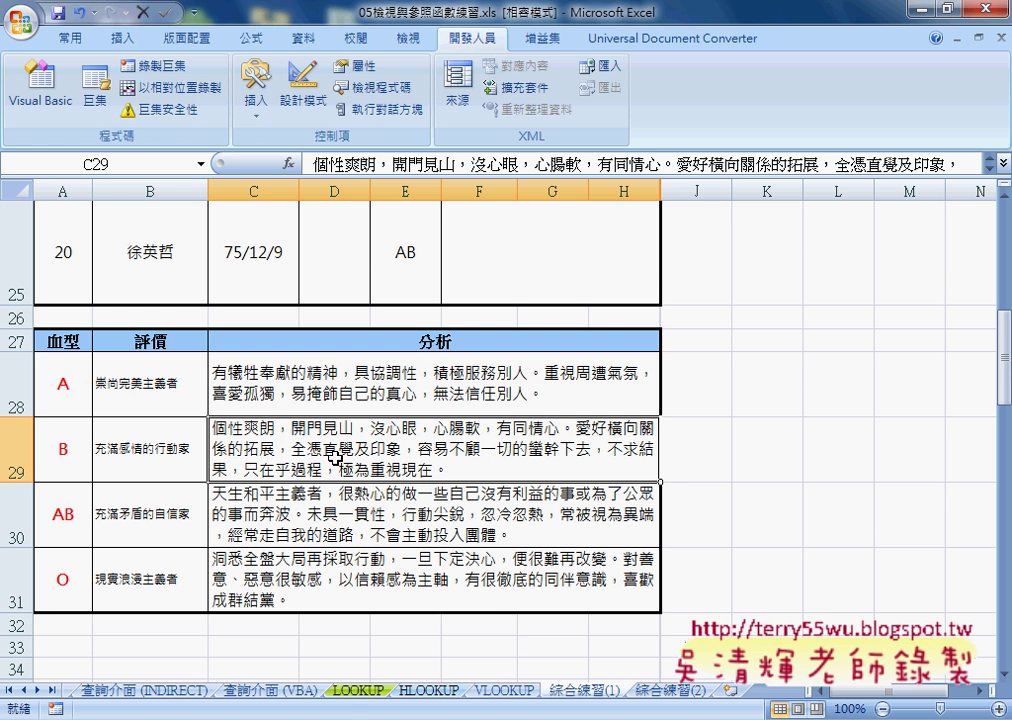
{"action": "left_click", "coordinate": [136, 399]}
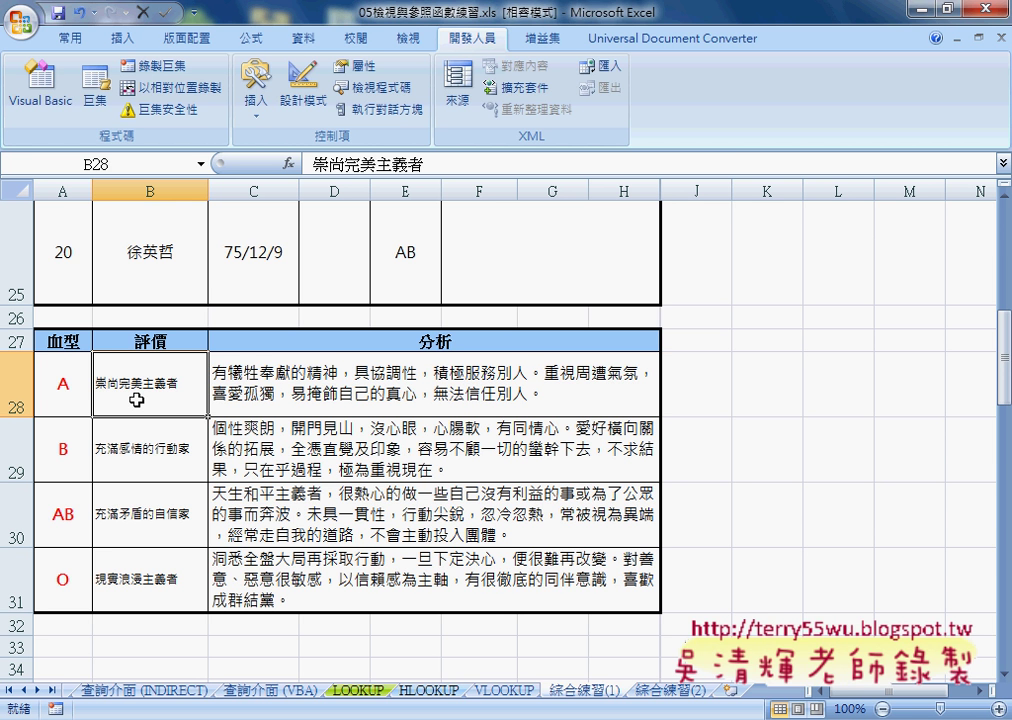
{"action": "left_click", "coordinate": [269, 396]}
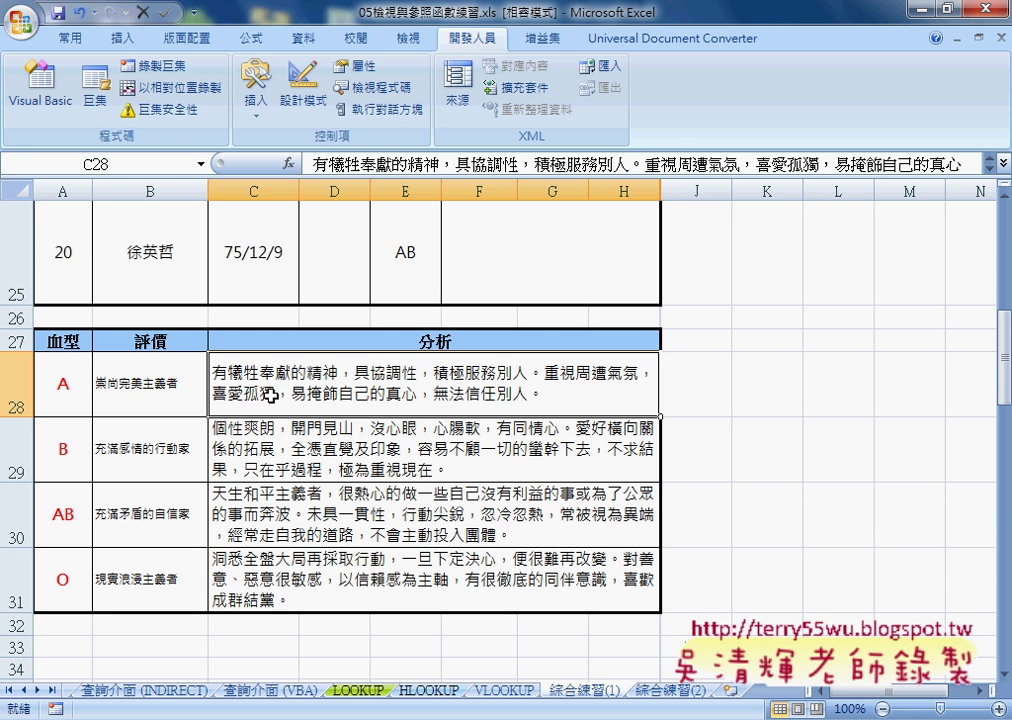
{"action": "scroll", "coordinate": [296, 406], "scroll_direction": "up", "scroll_amount": 3}
{"action": "scroll", "coordinate": [296, 406], "scroll_direction": "up", "scroll_amount": 3}
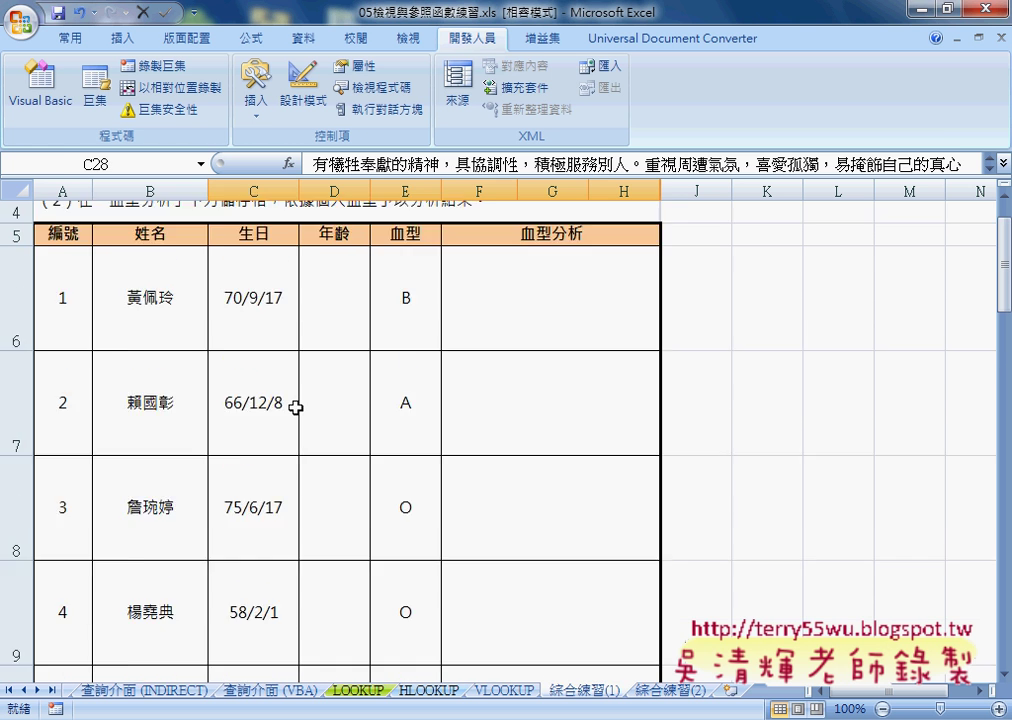
{"action": "scroll", "coordinate": [296, 407], "scroll_direction": "up", "scroll_amount": 2}
{"action": "left_click", "coordinate": [515, 361]}
{"action": "left_click", "coordinate": [404, 366]}
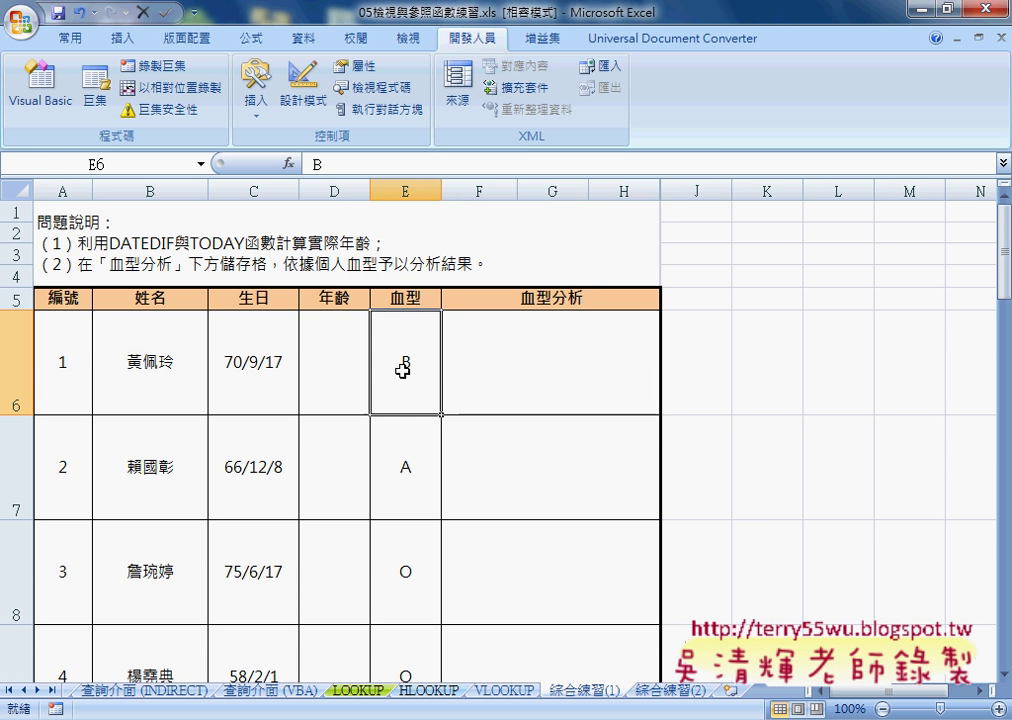
{"action": "left_click", "coordinate": [499, 459]}
{"action": "left_click", "coordinate": [350, 379]}
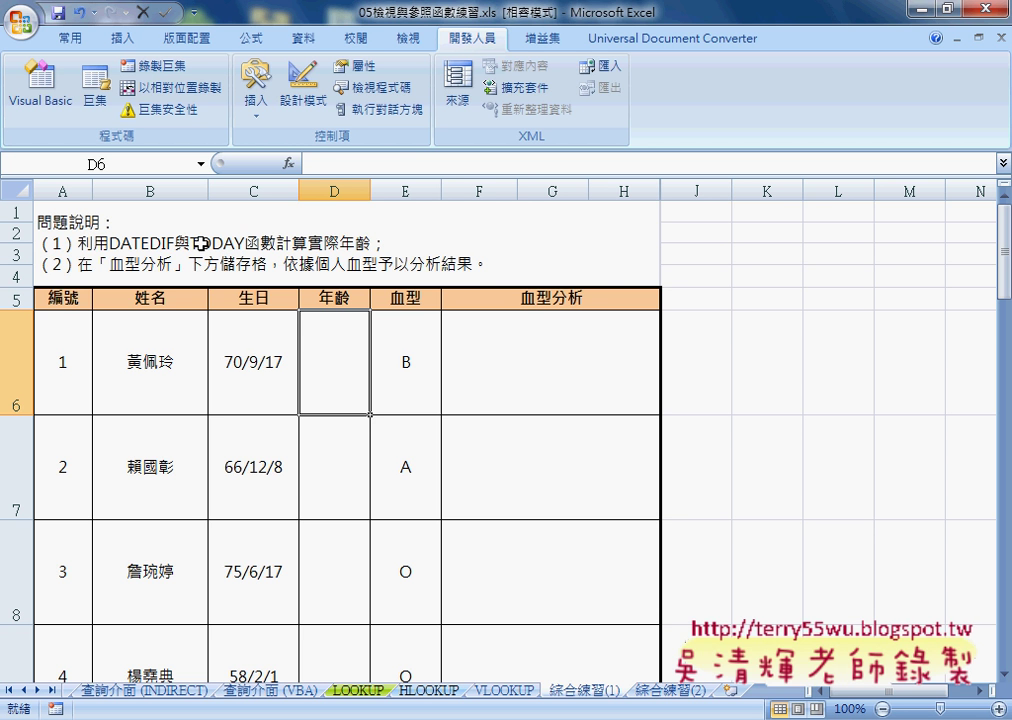
{"action": "left_click", "coordinate": [522, 377]}
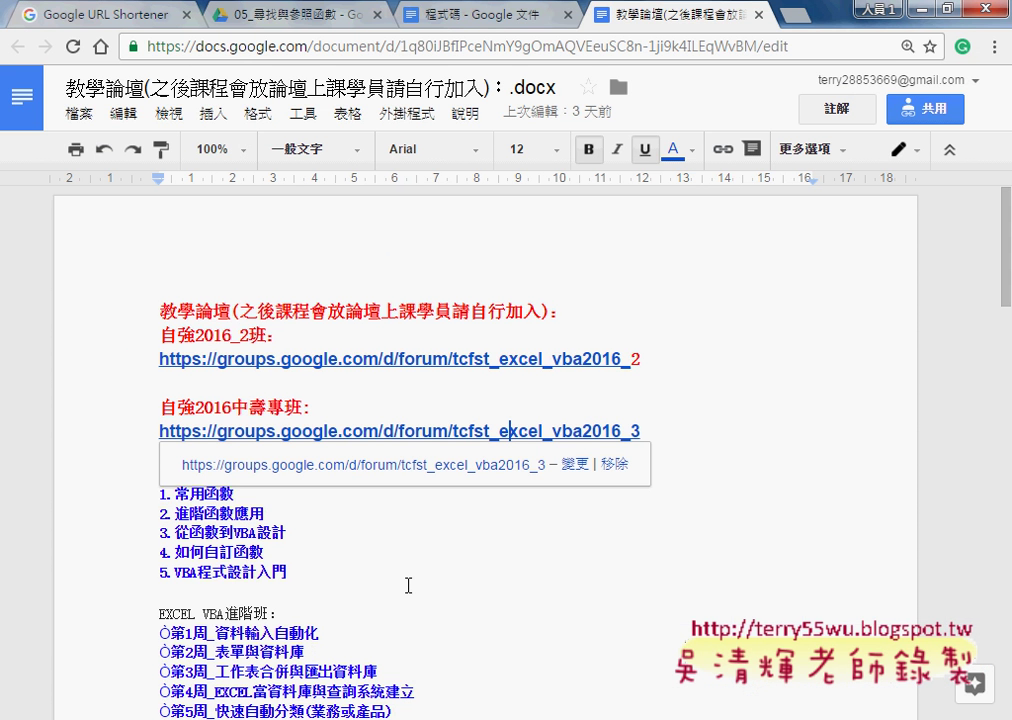
Step: Switch to the 程式碼 document and mark the rating line in the example's 血型分析 cell
{"action": "left_click", "coordinate": [430, 14]}
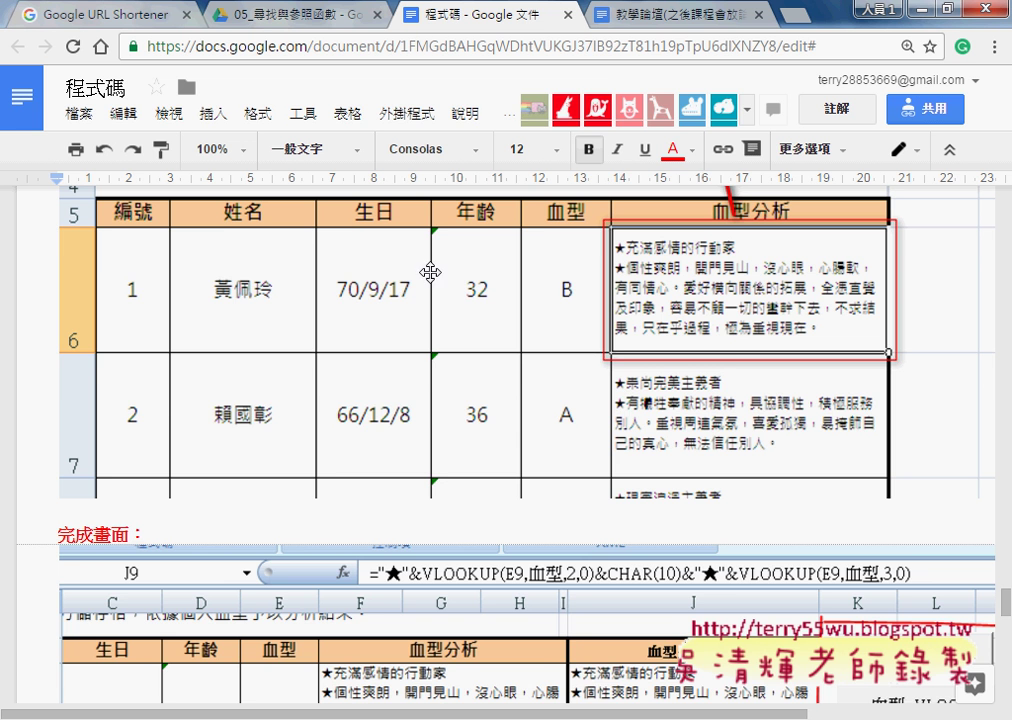
{"action": "scroll", "coordinate": [605, 256], "scroll_direction": "up", "scroll_amount": 1}
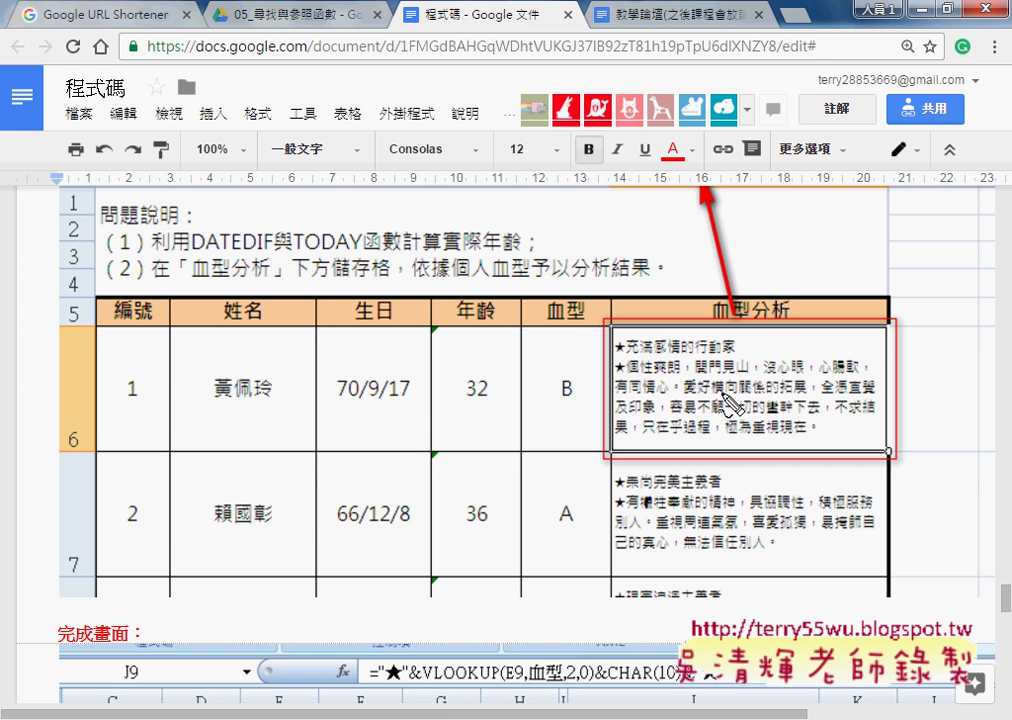
{"action": "left_click_drag", "start_coordinate": [752, 336], "coordinate": [795, 334]}
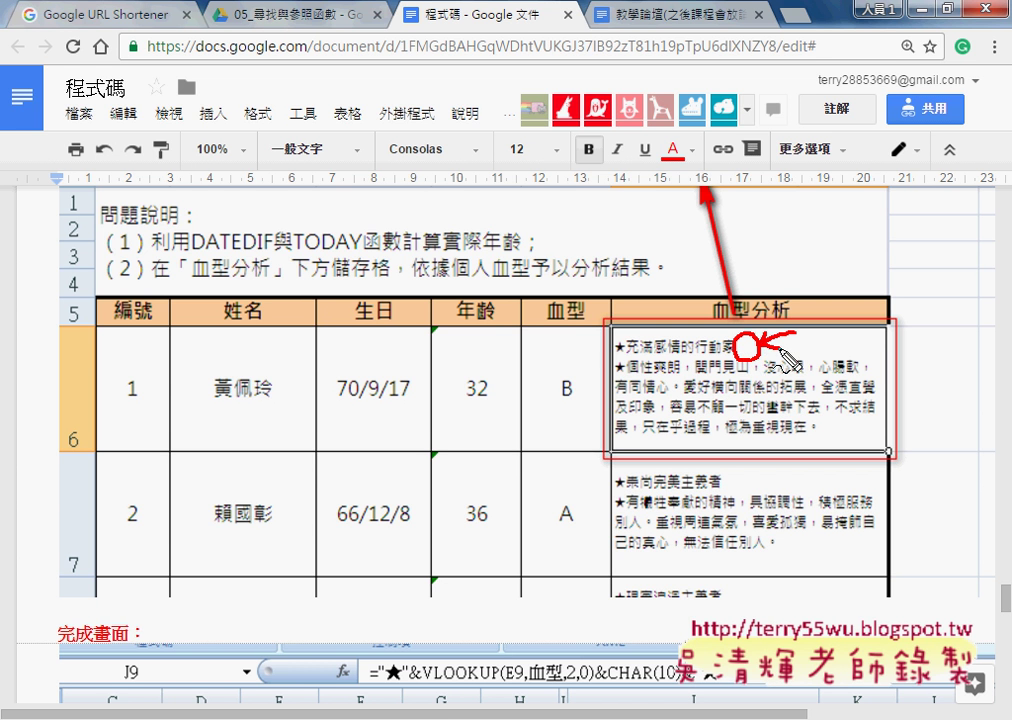